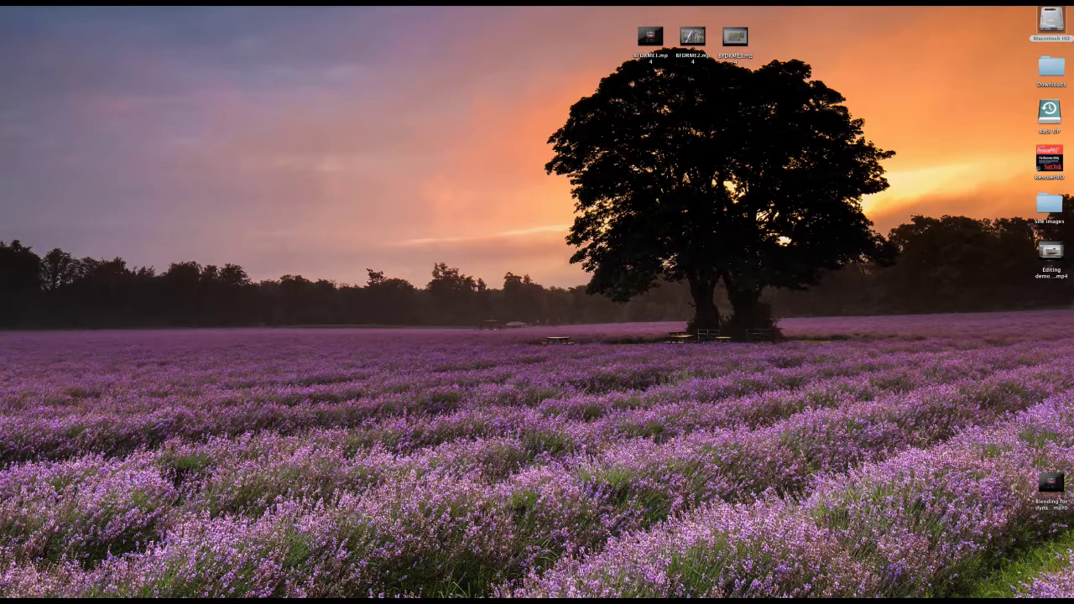
# - Switch to Lightroom 4 from the Dock, with the boat photo open in Develop
pyautogui.moveTo(449, 600)
pyautogui.click(449, 579)
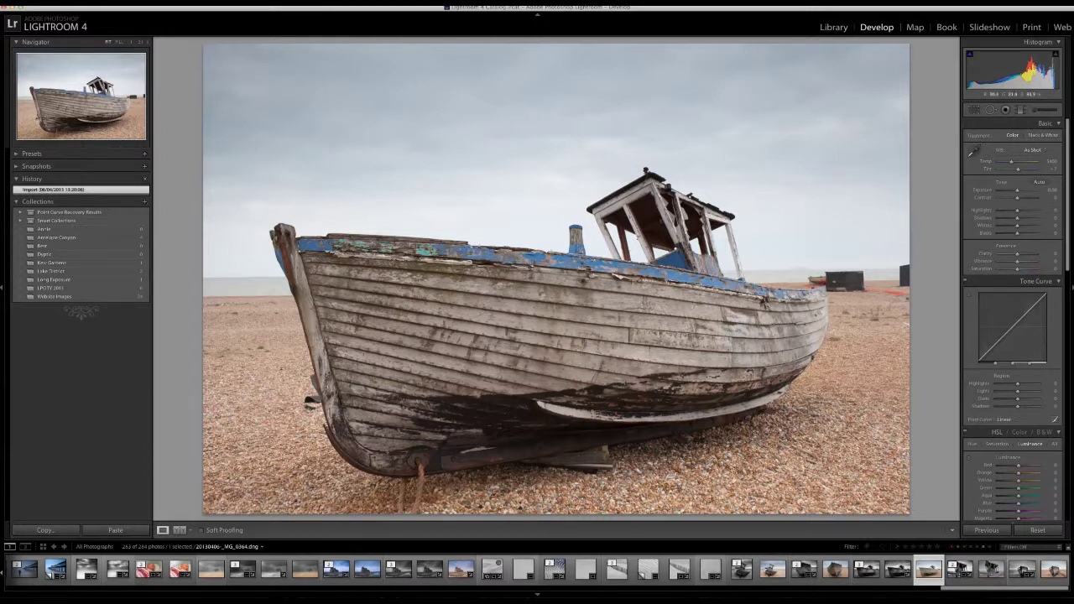
# - Send the boat photo from Lightroom to Photoshop CS6 via Edit In
pyautogui.rightClick(531, 145)
pyautogui.moveTo(582, 205)
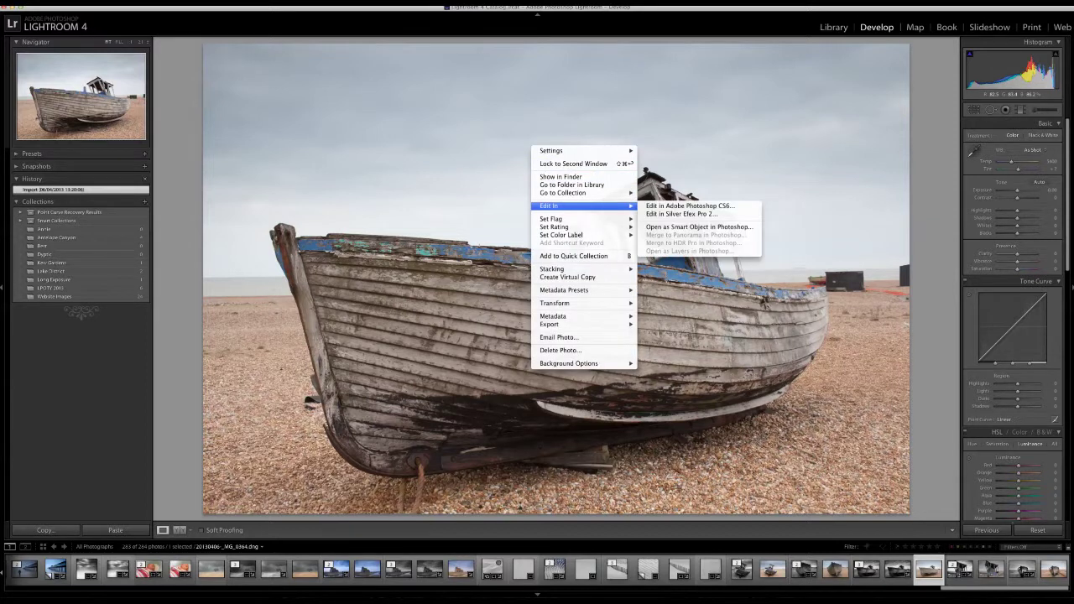
pyautogui.click(688, 206)
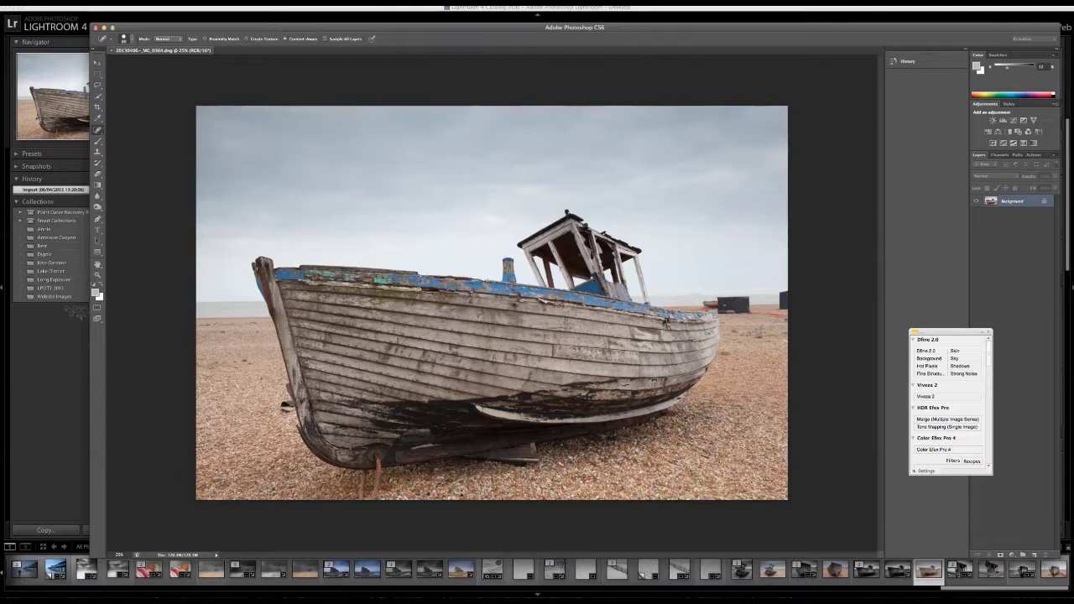
# - Zoom to 50% and heal a small sky spot with the Spot Healing Brush
pyautogui.click(98, 129)
pyautogui.click(142, 127)
pyautogui.click(239, 1)
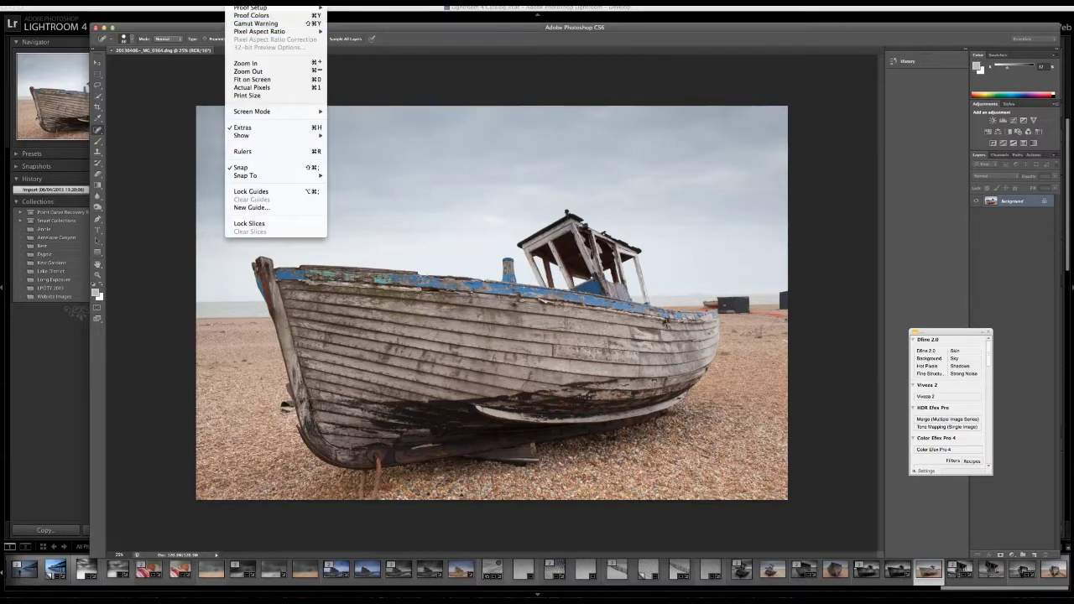
pyautogui.click(245, 63)
pyautogui.click(239, 1)
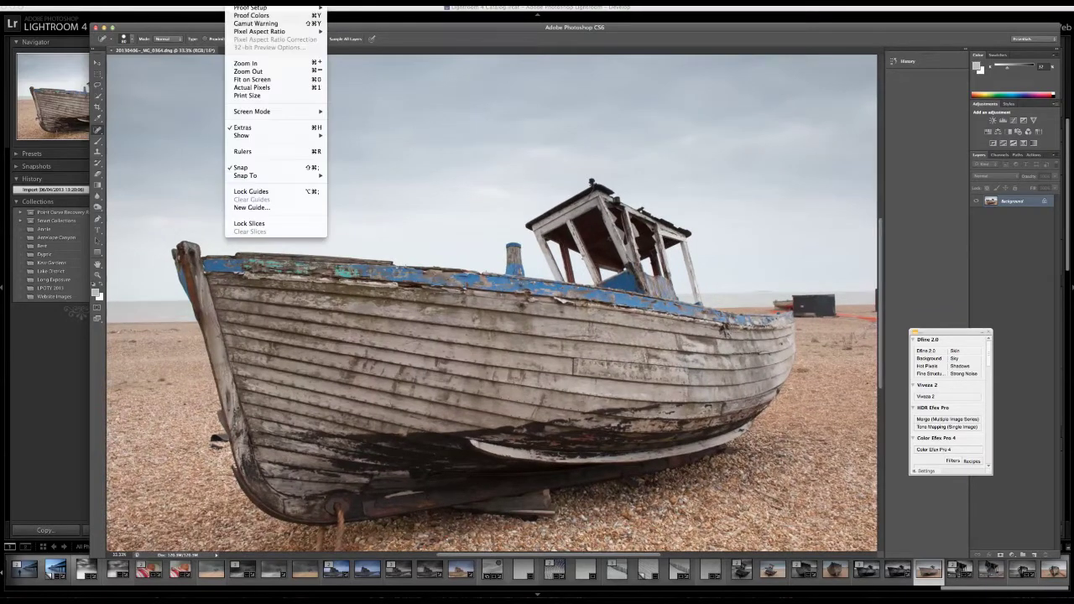
pyautogui.click(245, 62)
pyautogui.press('Home')
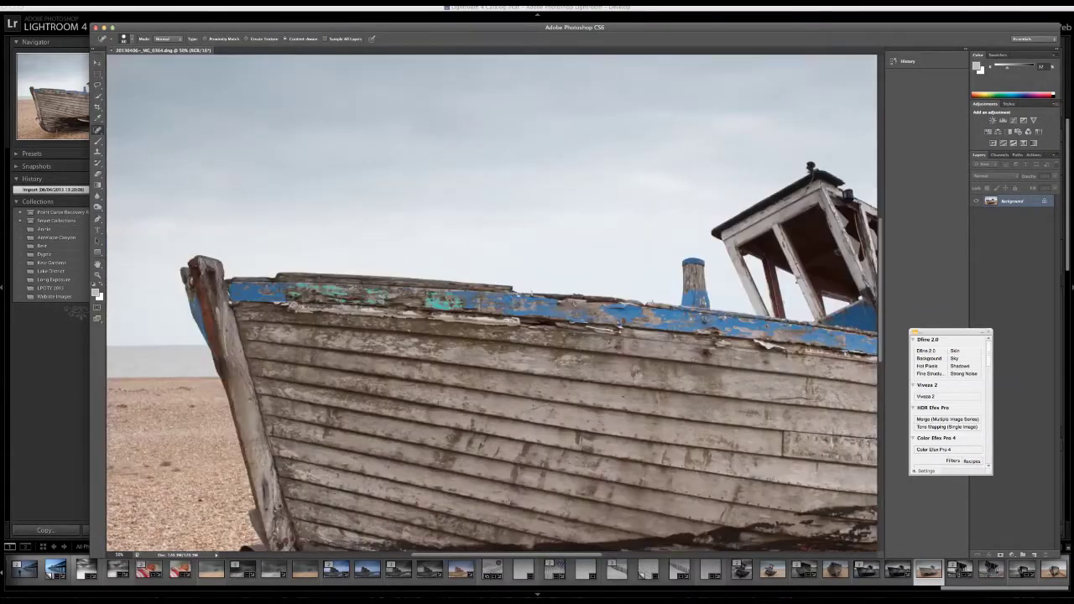
pyautogui.click(411, 323)
# - Scroll across the image, then zoom back out to 25% to see the whole boat
pyautogui.hscroll(5, 492, 360)
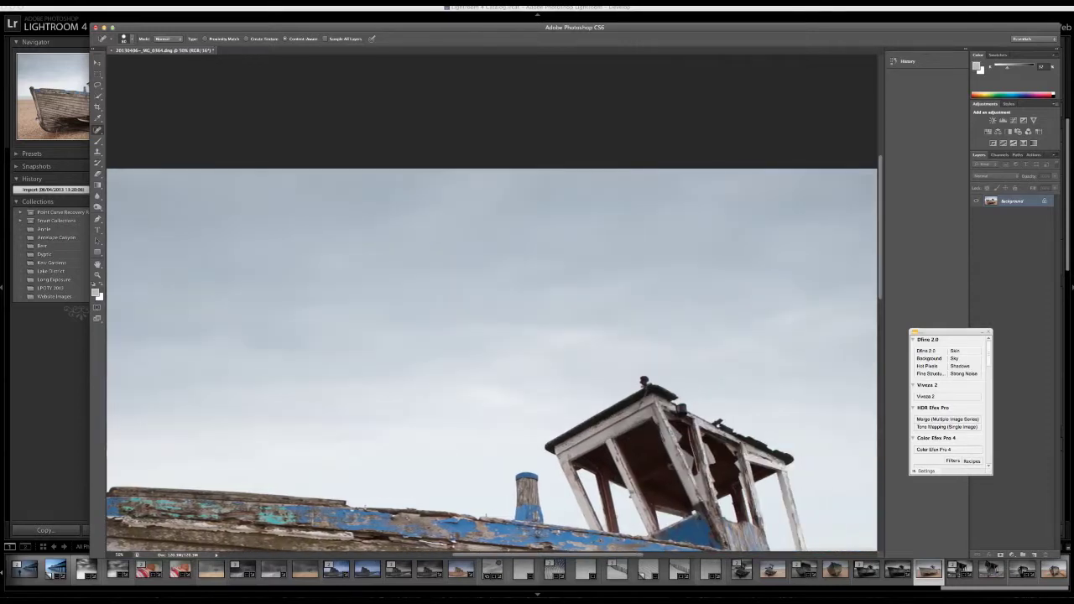
pyautogui.hscroll(4, 583, 216)
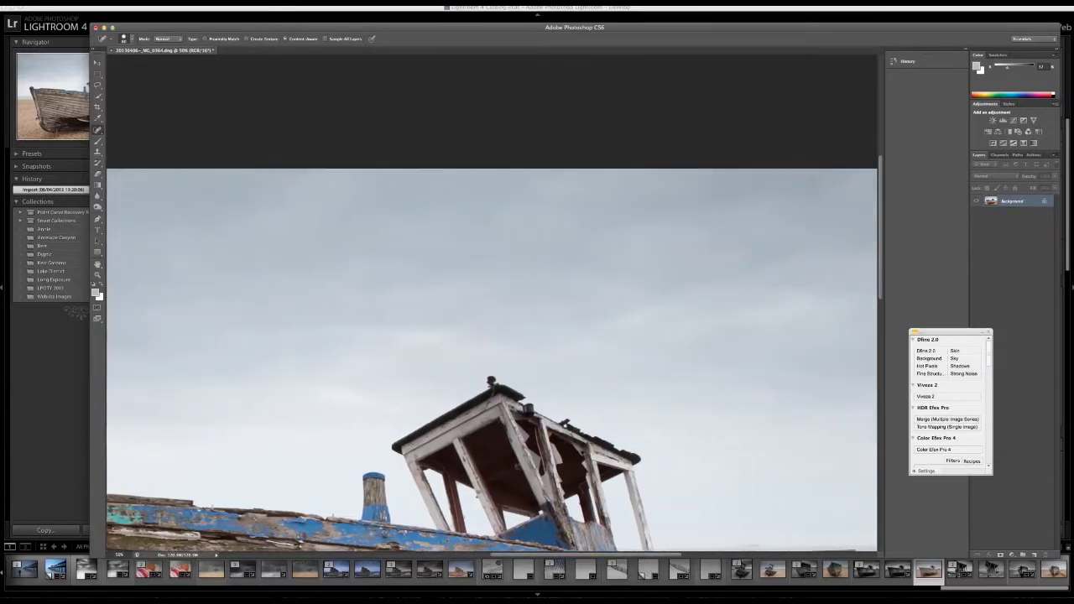
pyautogui.hscroll(2, 583, 216)
pyautogui.hscroll(1, 492, 361)
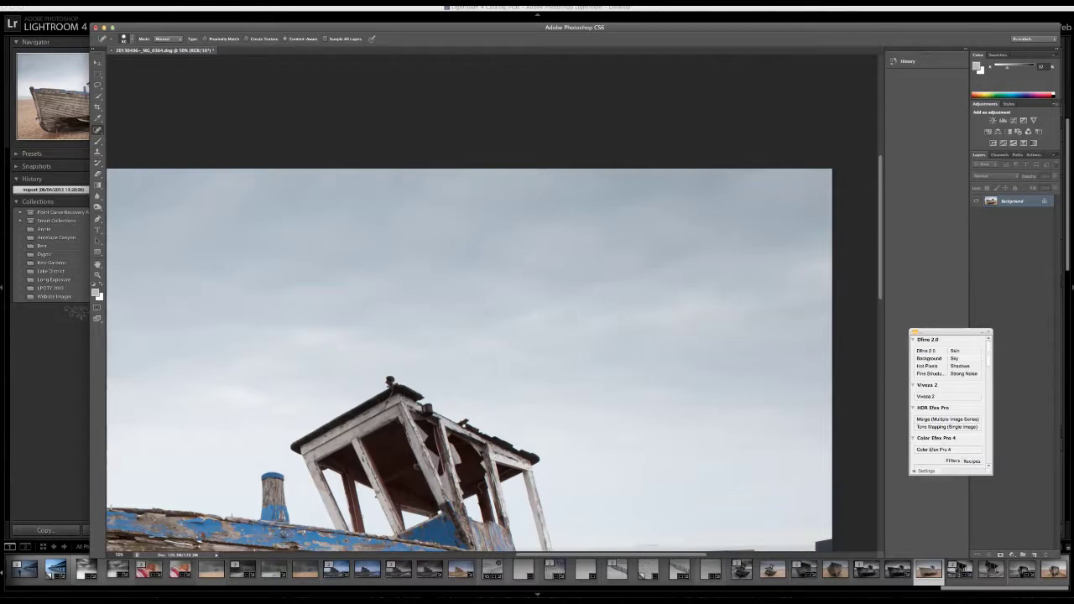
pyautogui.click(239, 3)
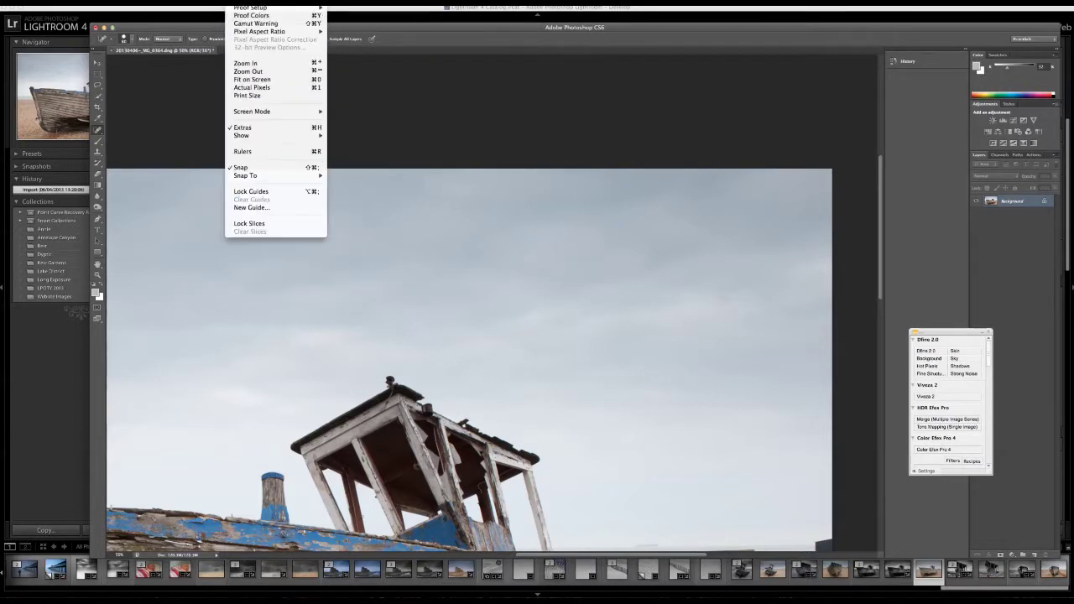
pyautogui.click(249, 71)
pyautogui.click(239, 3)
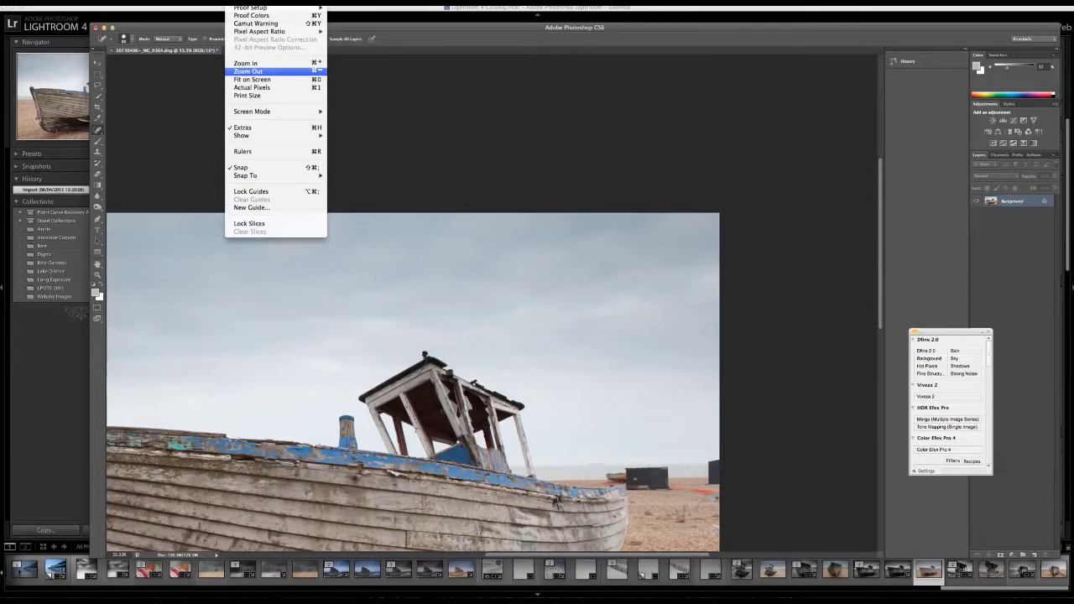
pyautogui.click(248, 71)
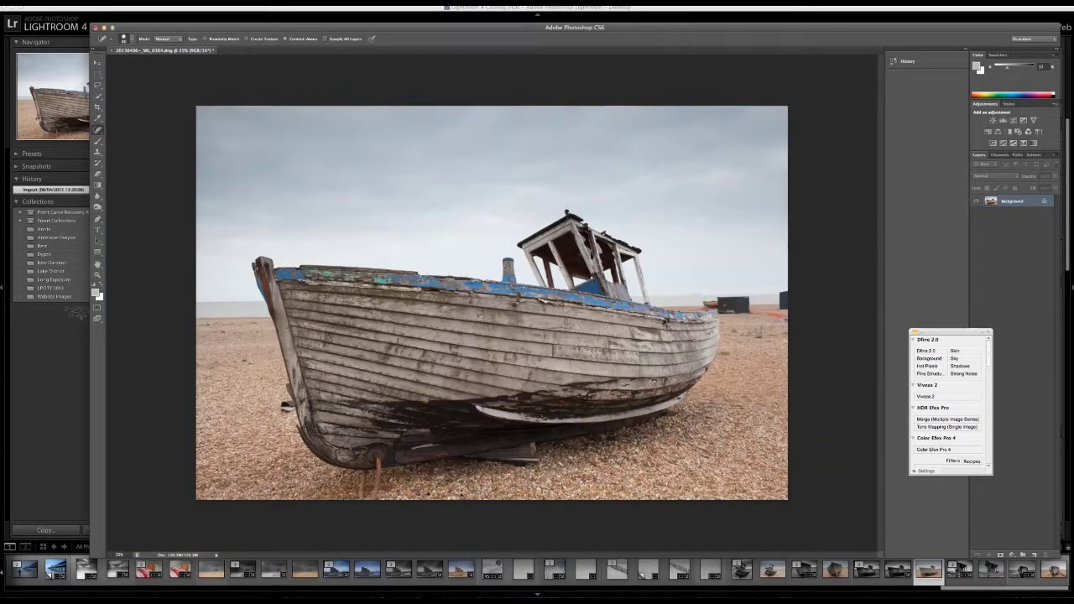
# - Launch Silver Efex Pro 2 from Filter > Nik Software and browse the preset thumbnails
pyautogui.click(200, 2)
pyautogui.moveTo(214, 183)
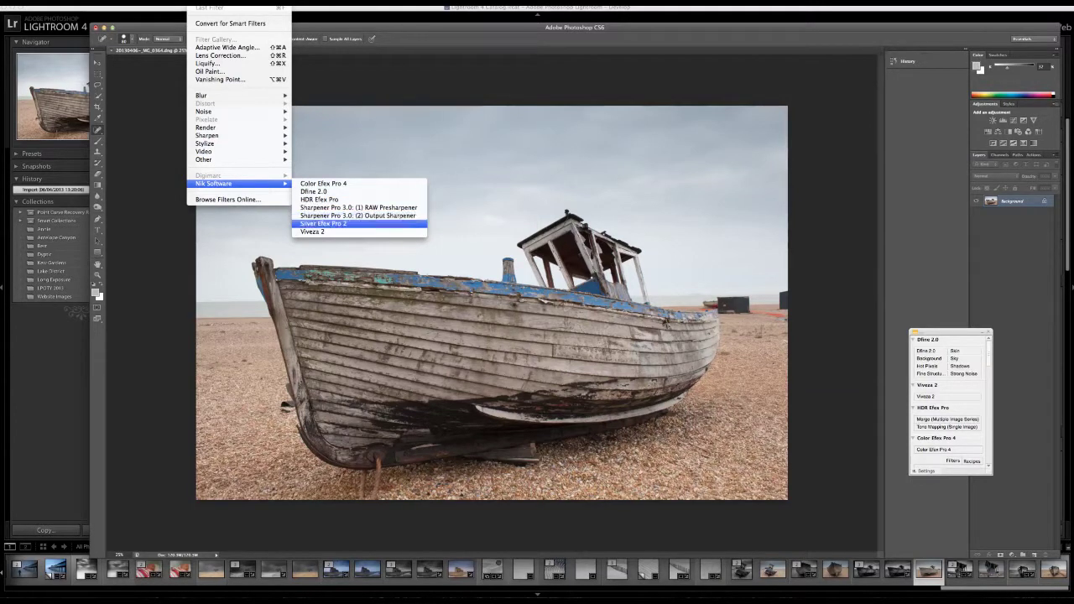
pyautogui.click(323, 223)
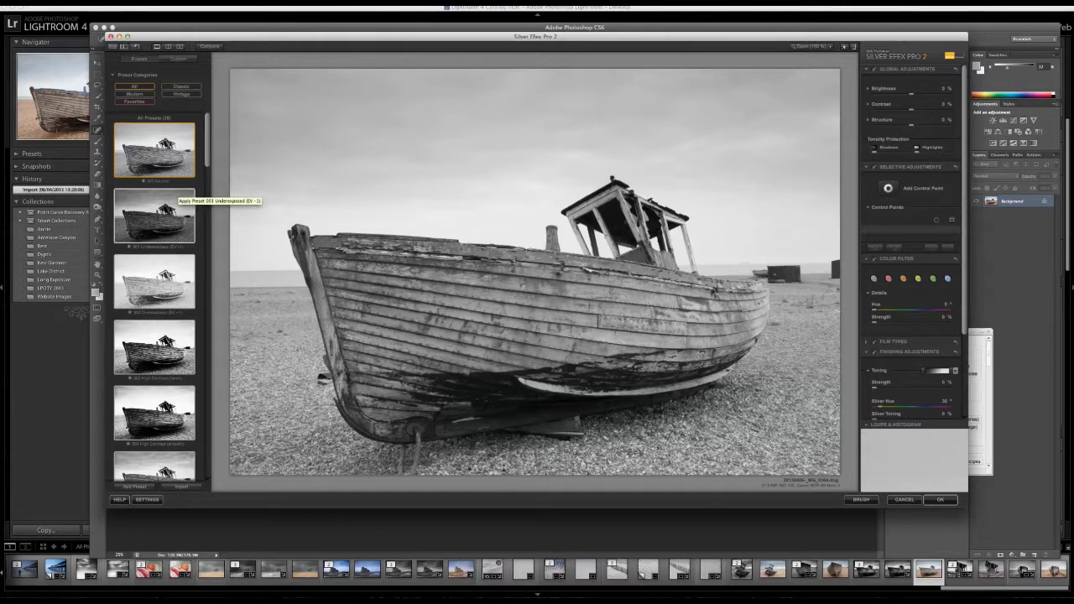
pyautogui.scroll(-2, 173, 198)
pyautogui.scroll(-2, 170, 237)
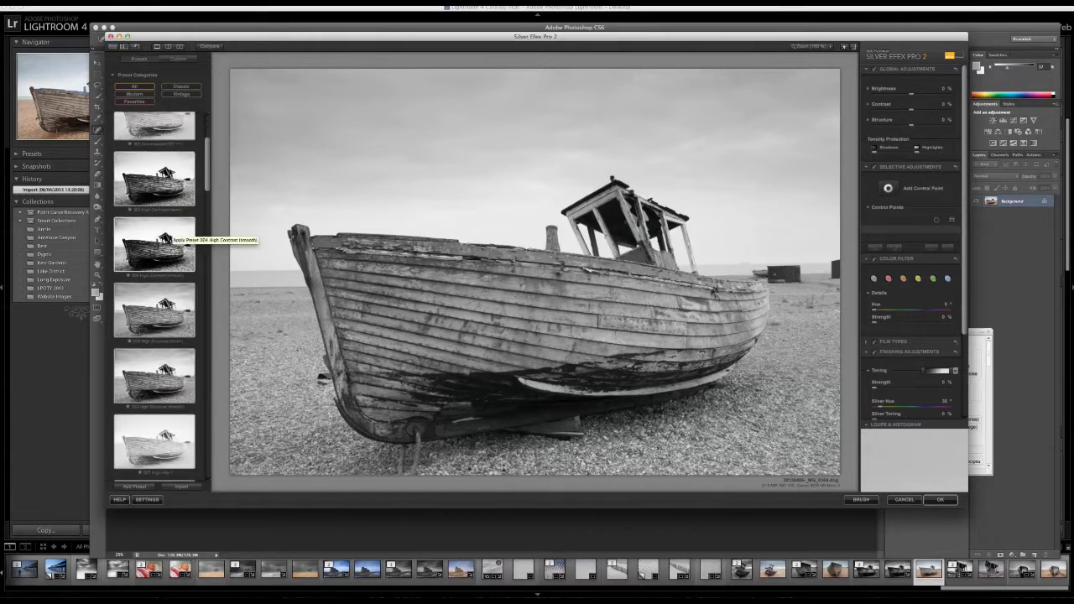
pyautogui.scroll(-1, 171, 238)
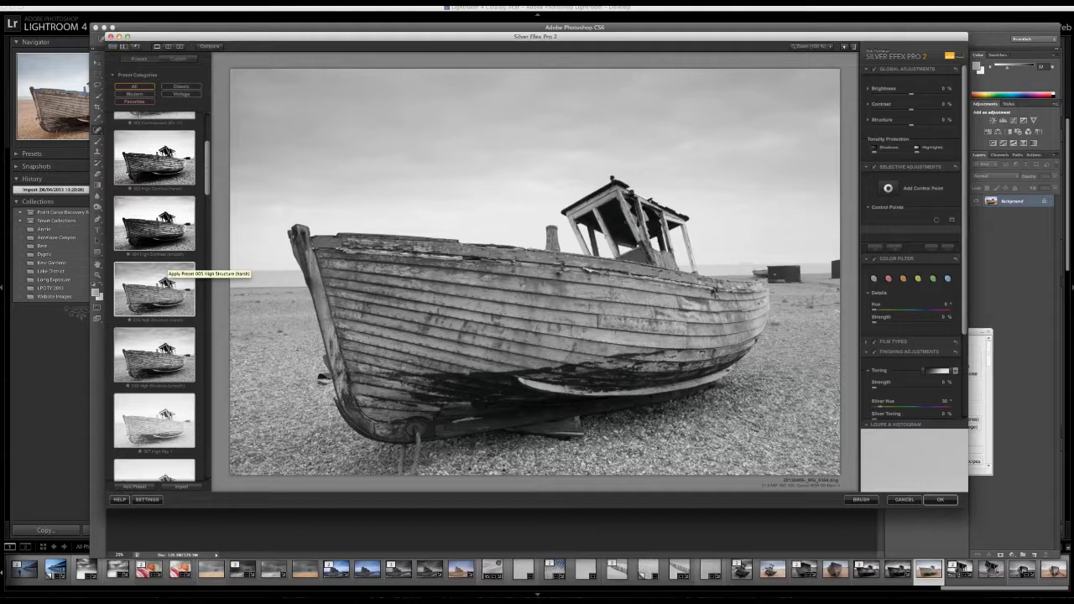
pyautogui.scroll(-2, 166, 281)
pyautogui.scroll(-2, 168, 292)
pyautogui.scroll(-1, 168, 292)
pyautogui.scroll(-2, 168, 292)
pyautogui.scroll(2, 166, 292)
pyautogui.scroll(2, 166, 292)
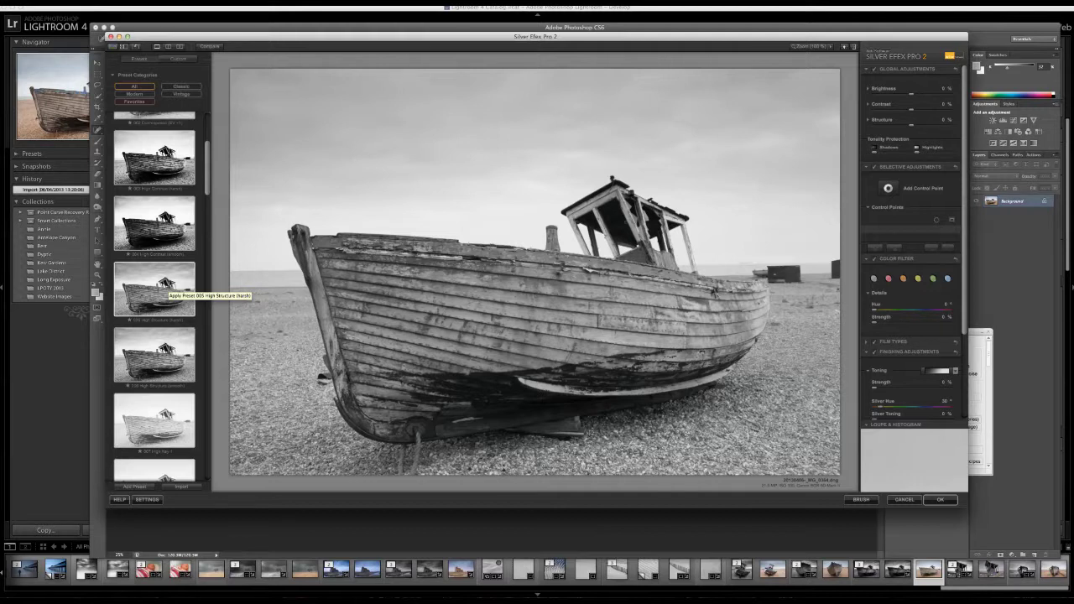
pyautogui.scroll(1, 167, 292)
pyautogui.scroll(1, 166, 292)
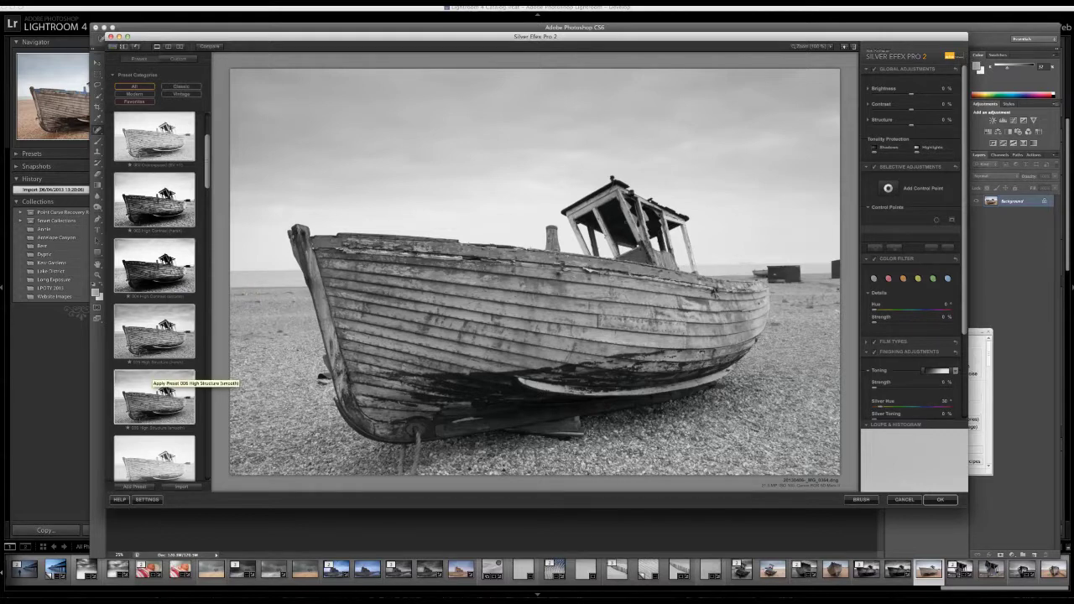
# - Apply the 006 High Structure (smooth) preset to the boat photo
pyautogui.click(152, 386)
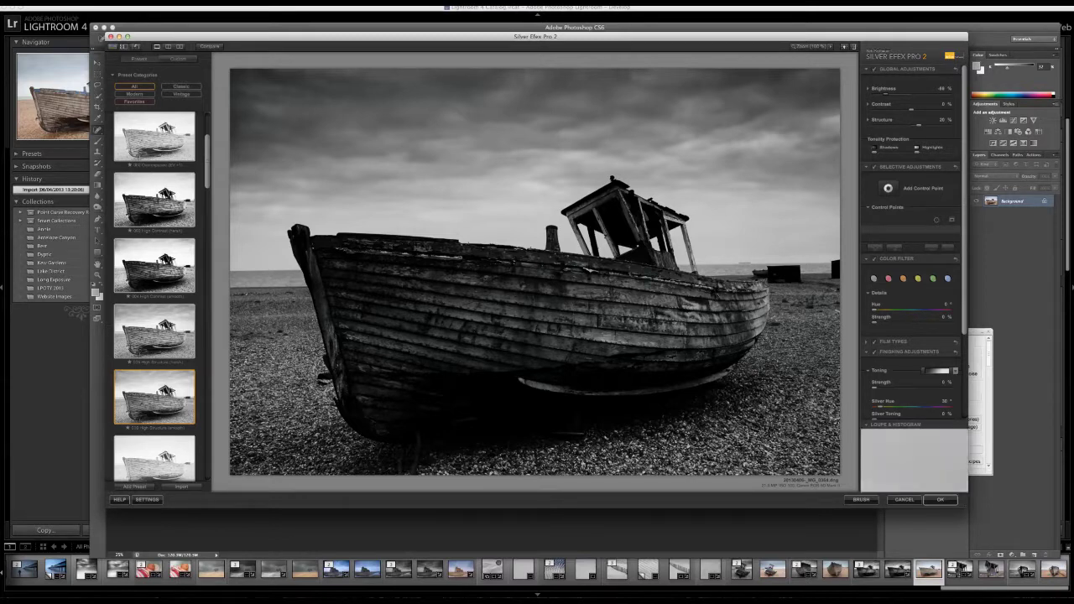
# - Place a control point on the boat hull, resize it, and raise its brightness and structure
pyautogui.click(888, 188)
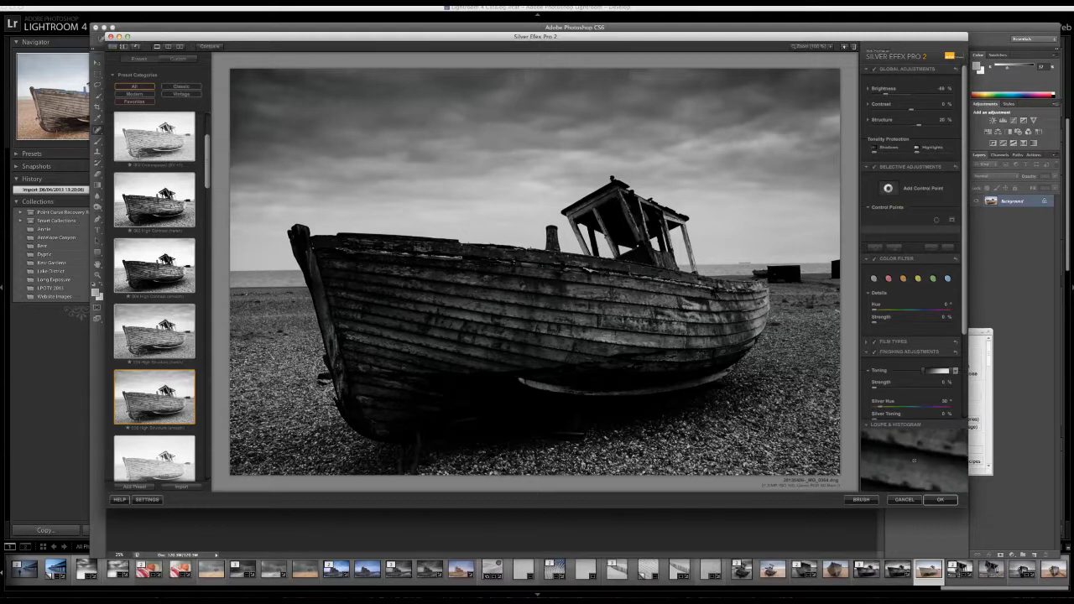
pyautogui.click(467, 319)
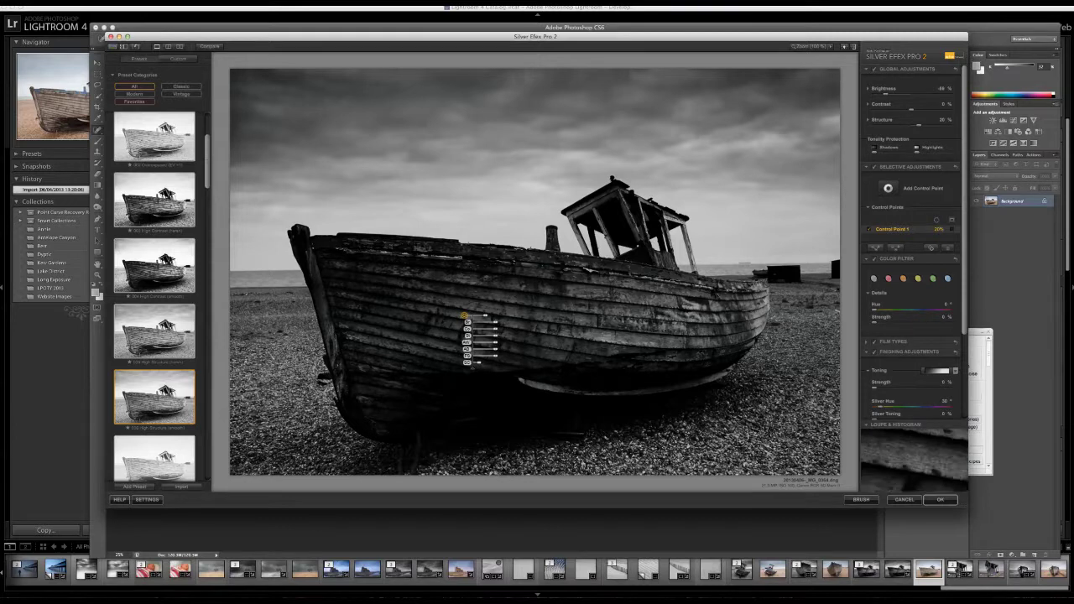
pyautogui.moveTo(485, 315); pyautogui.dragTo(481, 316)
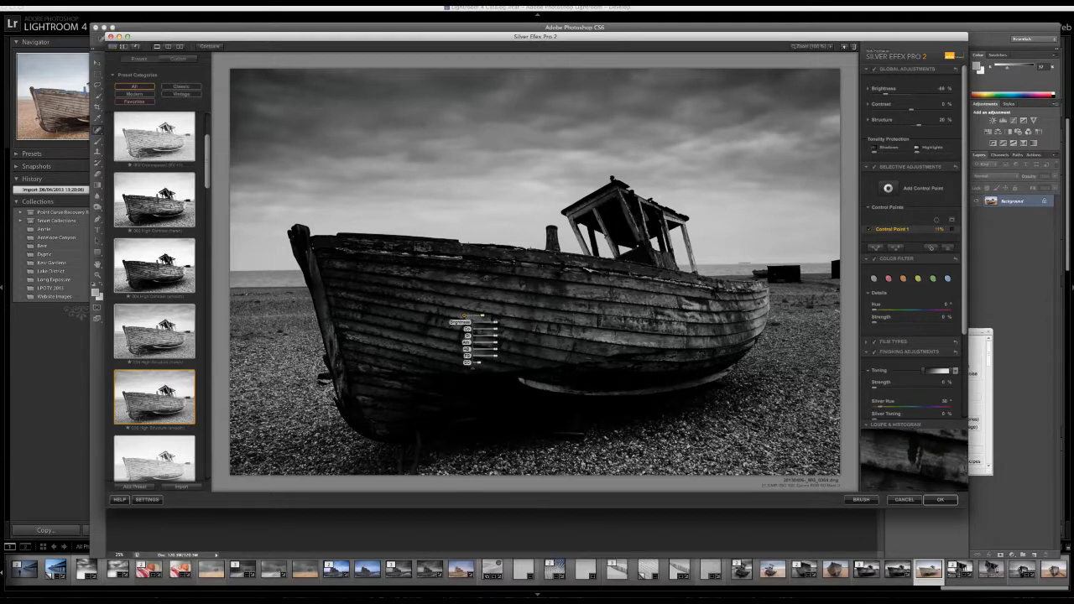
pyautogui.moveTo(495, 322); pyautogui.dragTo(520, 323)
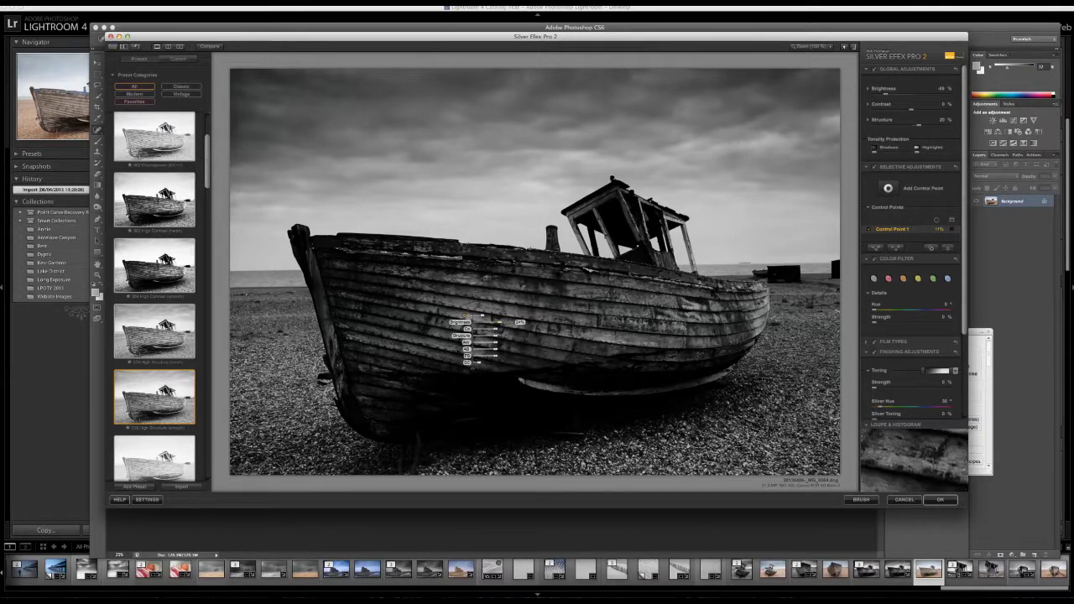
pyautogui.click(483, 335)
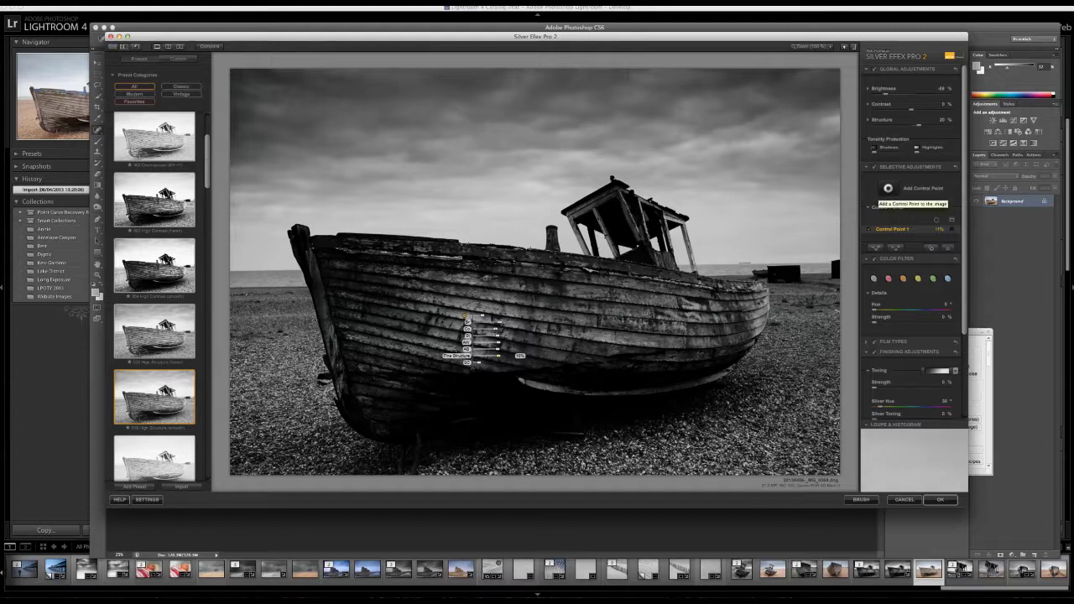
pyautogui.click(906, 206)
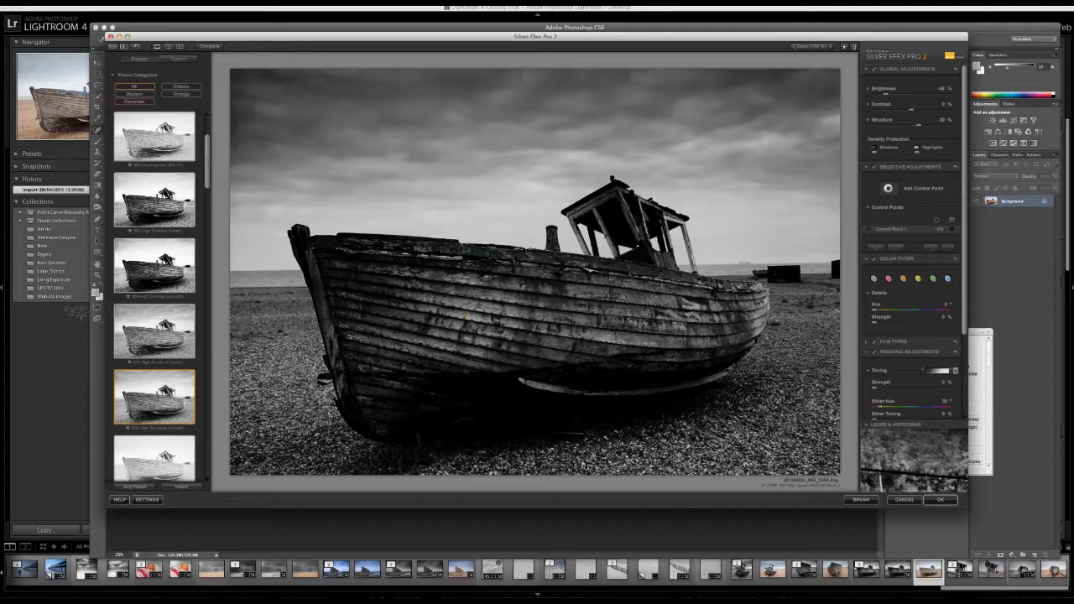
# - Add a small brightened second hull control point, then a shrunken third point on the lower bow
pyautogui.click(634, 316)
pyautogui.moveTo(653, 315); pyautogui.dragTo(651, 315)
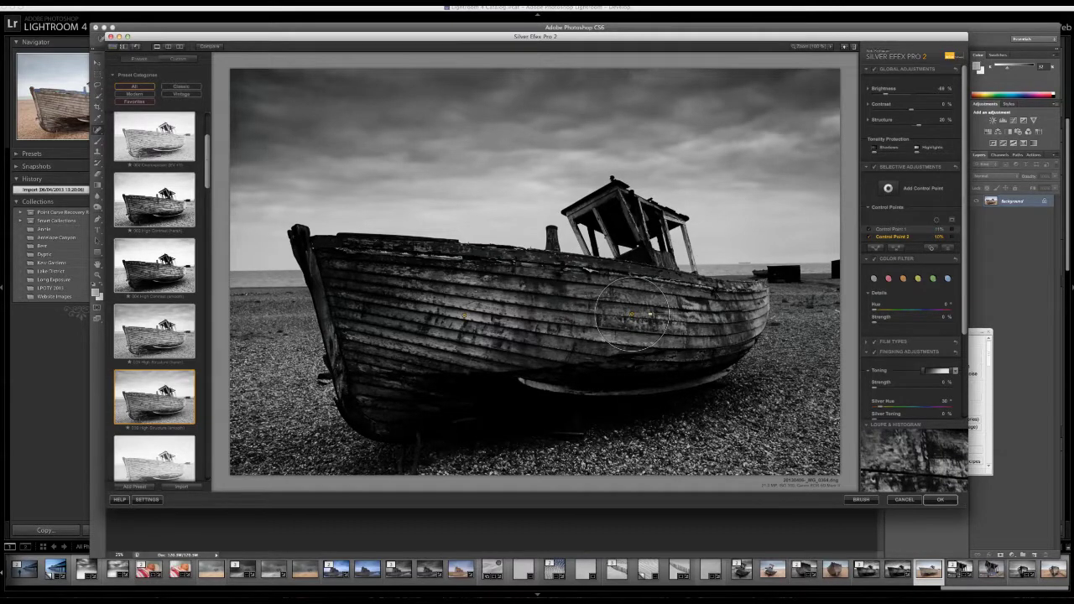
pyautogui.moveTo(634, 316)
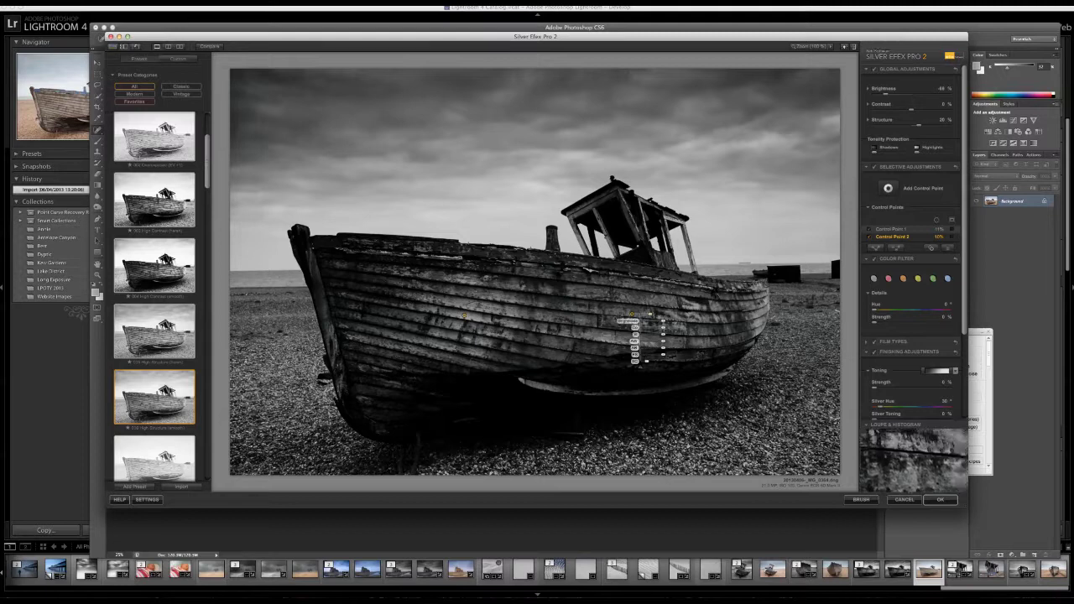
pyautogui.moveTo(636, 321)
pyautogui.mouseDown()
pyautogui.moveTo(671, 320)
pyautogui.moveTo(662, 321)
pyautogui.moveTo(667, 341)
pyautogui.mouseUp()
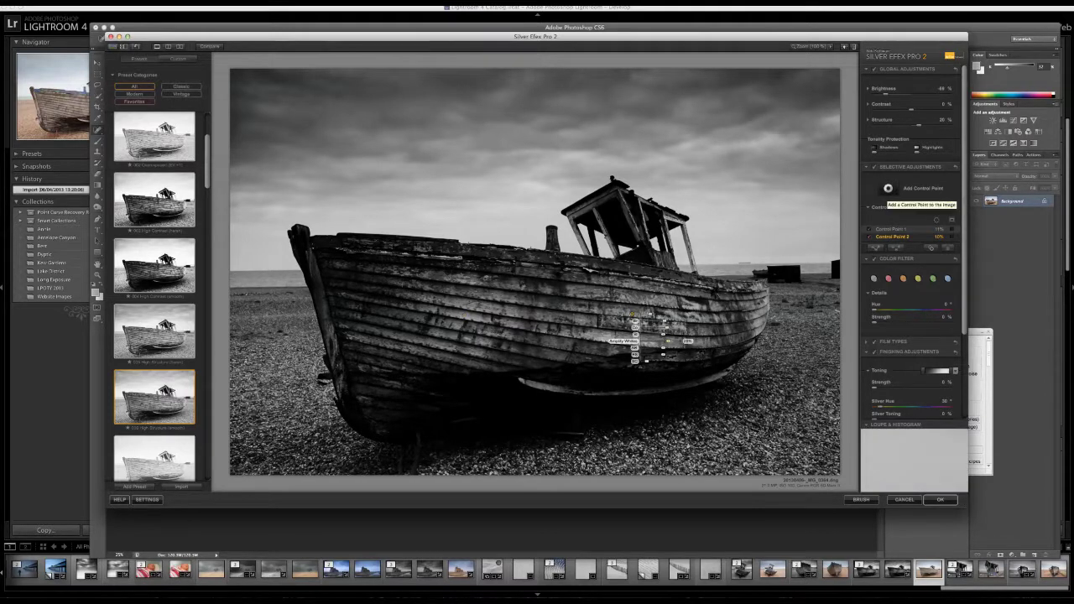
pyautogui.click(888, 188)
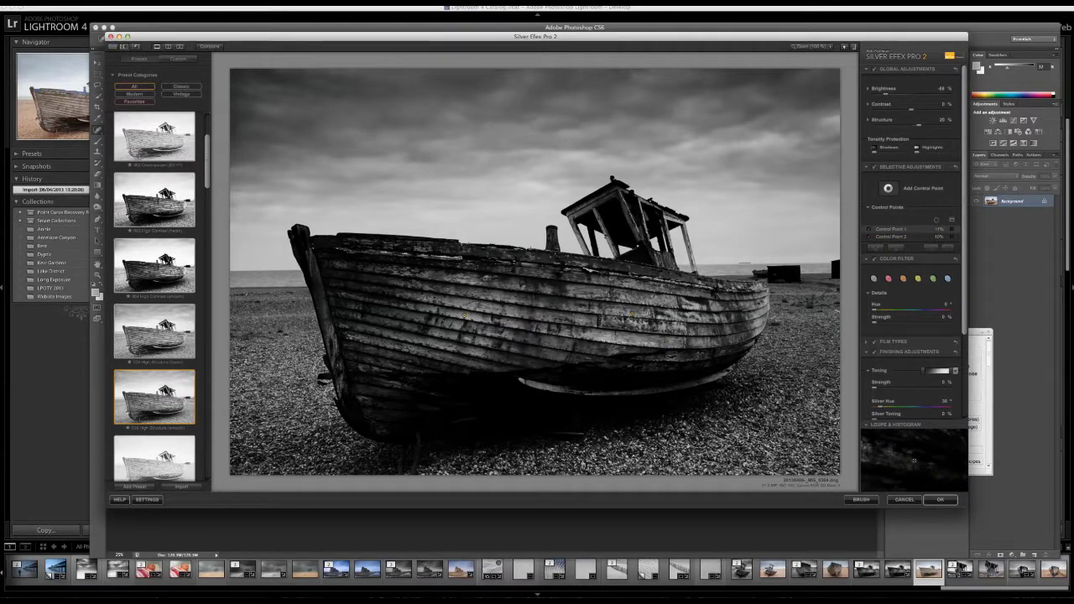
pyautogui.click(412, 387)
pyautogui.moveTo(434, 387); pyautogui.dragTo(450, 394)
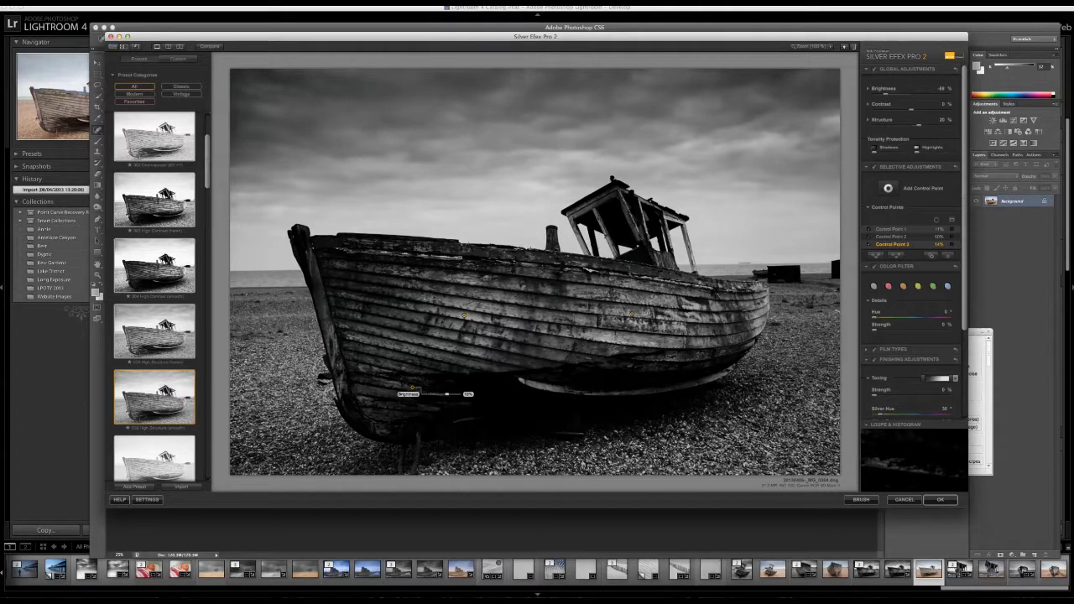
# - Set the hull point's Amplify Whites to about 27% and apply the conversion to Photoshop
pyautogui.moveTo(444, 415); pyautogui.dragTo(448, 414)
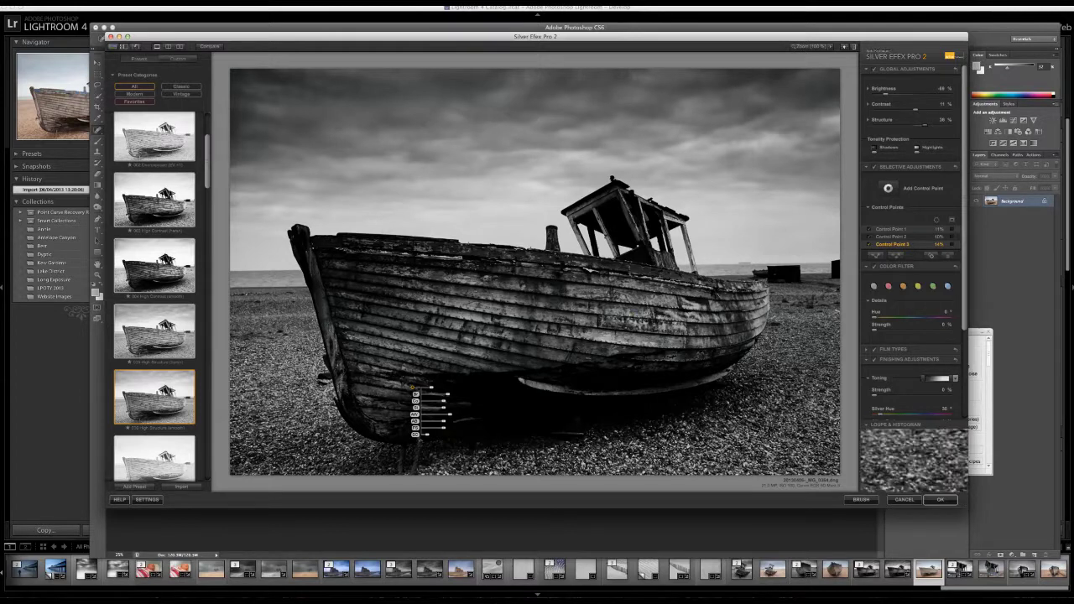
pyautogui.click(938, 500)
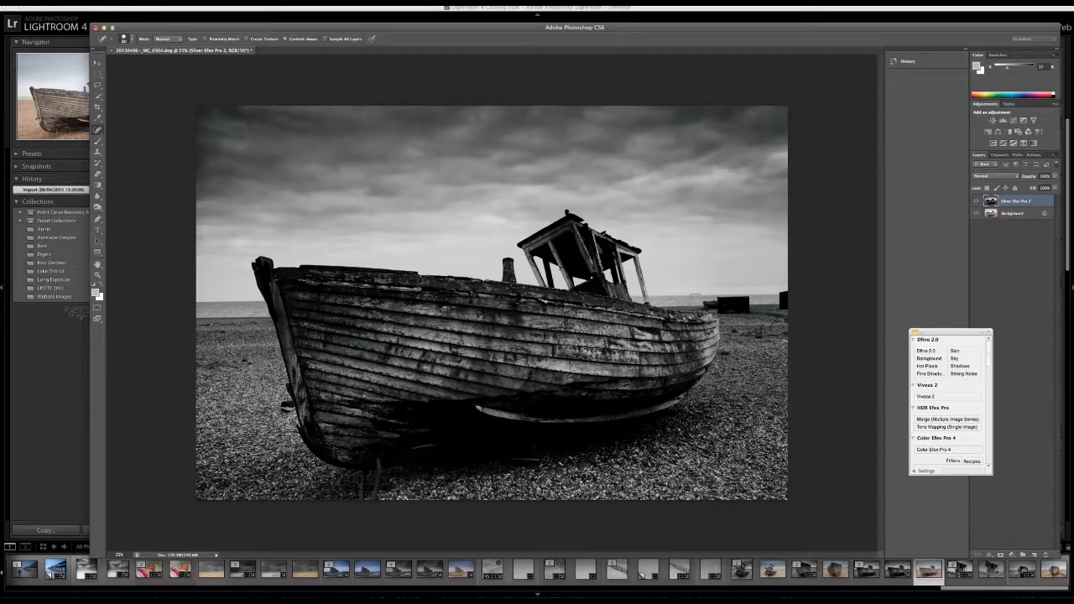
# - Choose Flatten Image from the Layers panel menu to merge into one Background layer
pyautogui.click(1055, 155)
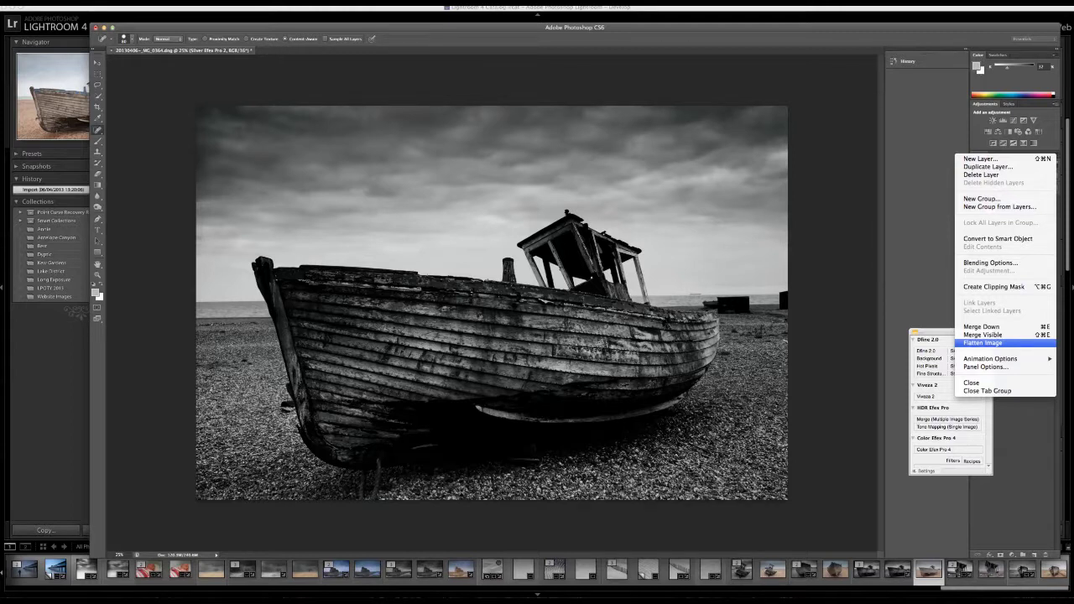
pyautogui.click(983, 342)
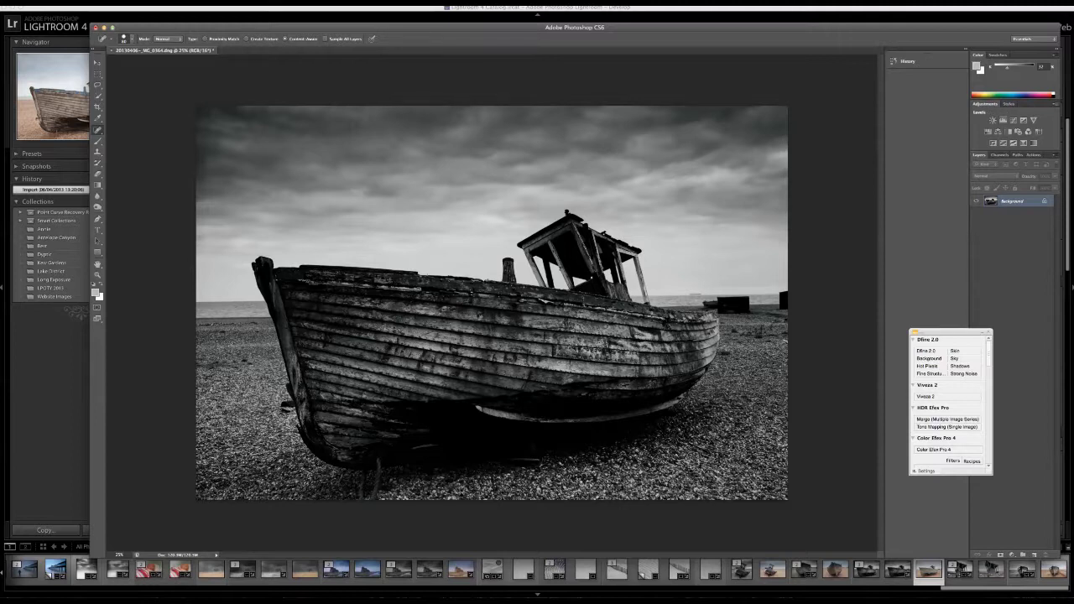
# - Add a Levels adjustment layer with white point 219, midtones 0.88 and black point 15
pyautogui.click(1003, 120)
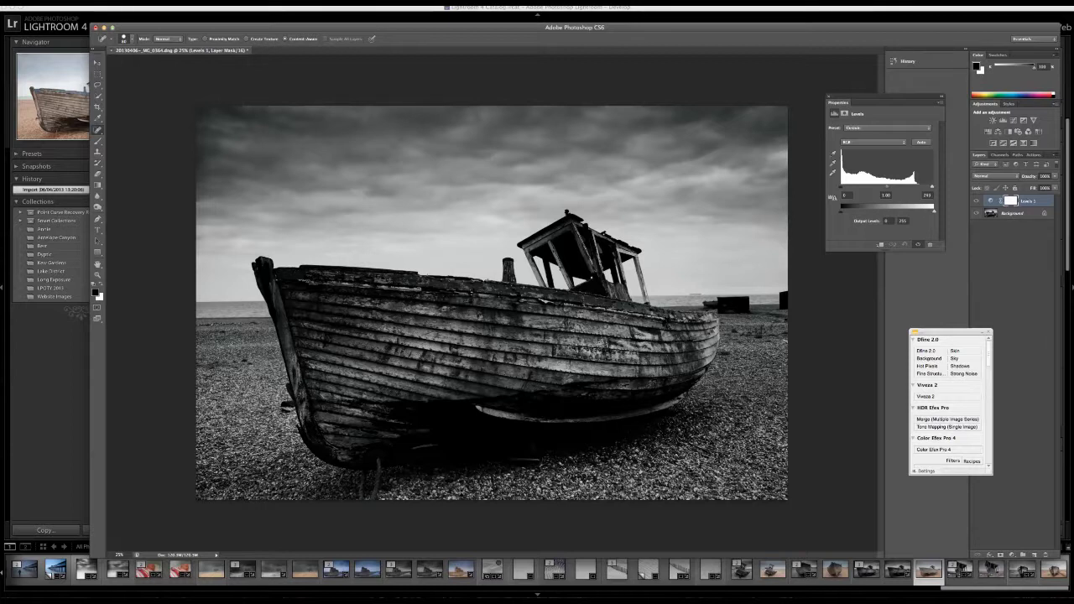
pyautogui.moveTo(932, 186); pyautogui.dragTo(920, 186)
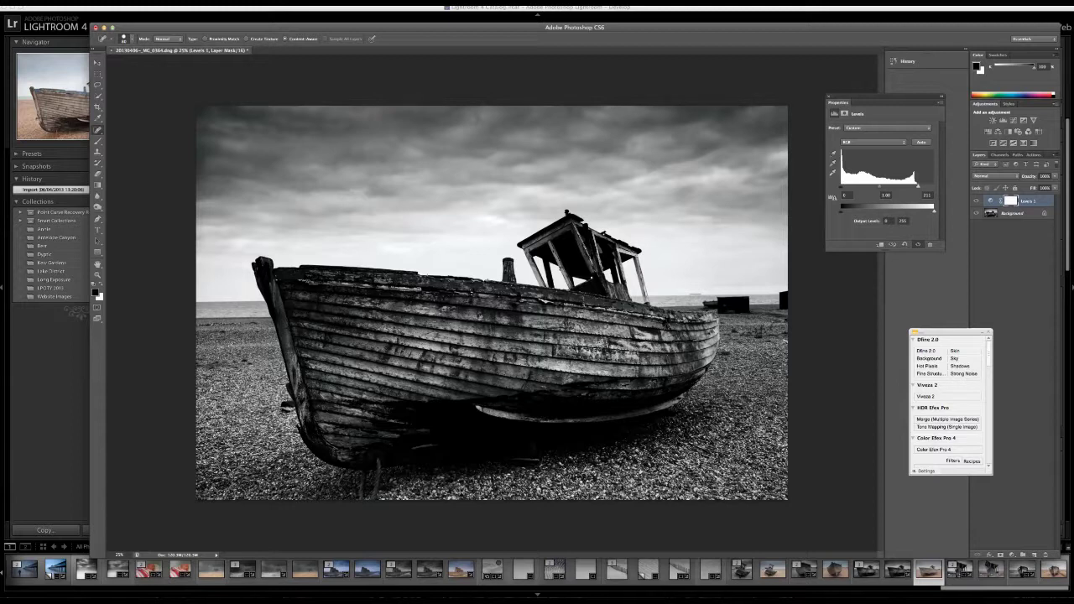
pyautogui.moveTo(883, 209); pyautogui.dragTo(896, 209)
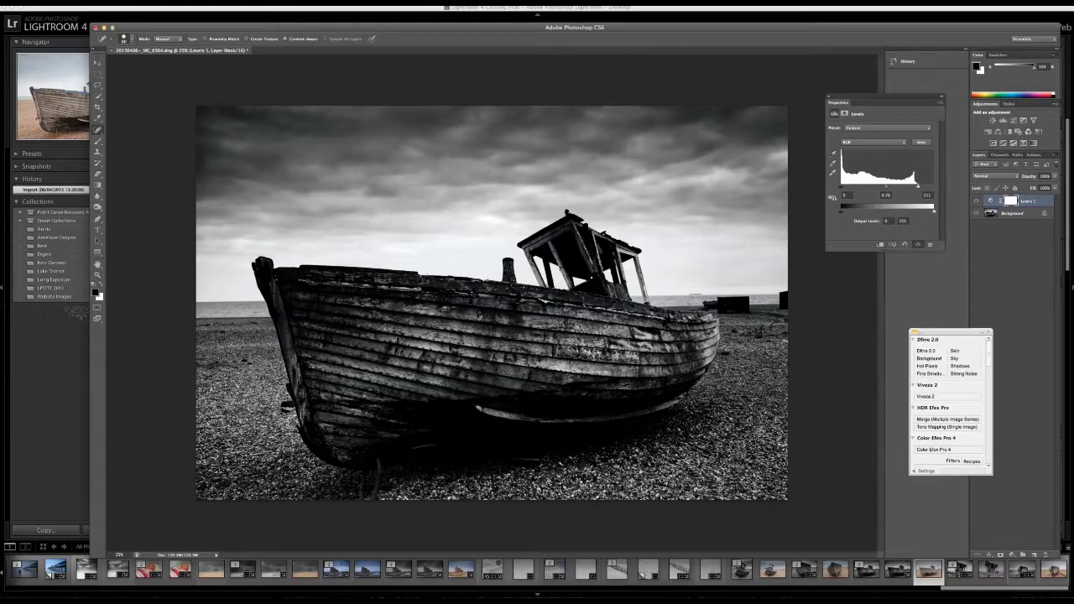
pyautogui.moveTo(890, 208); pyautogui.dragTo(878, 209)
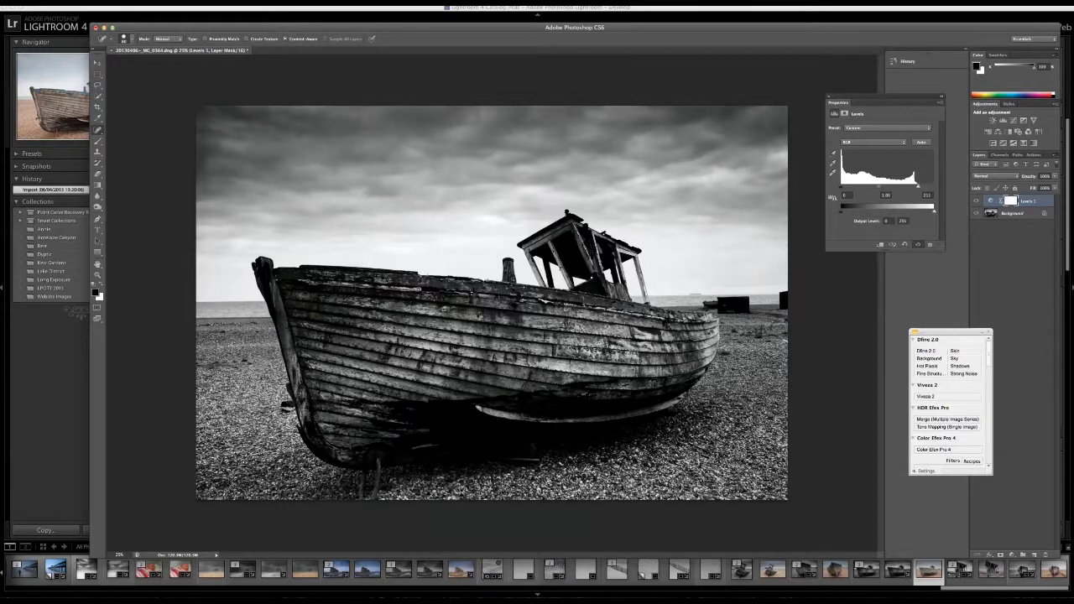
pyautogui.moveTo(885, 208); pyautogui.dragTo(885, 207)
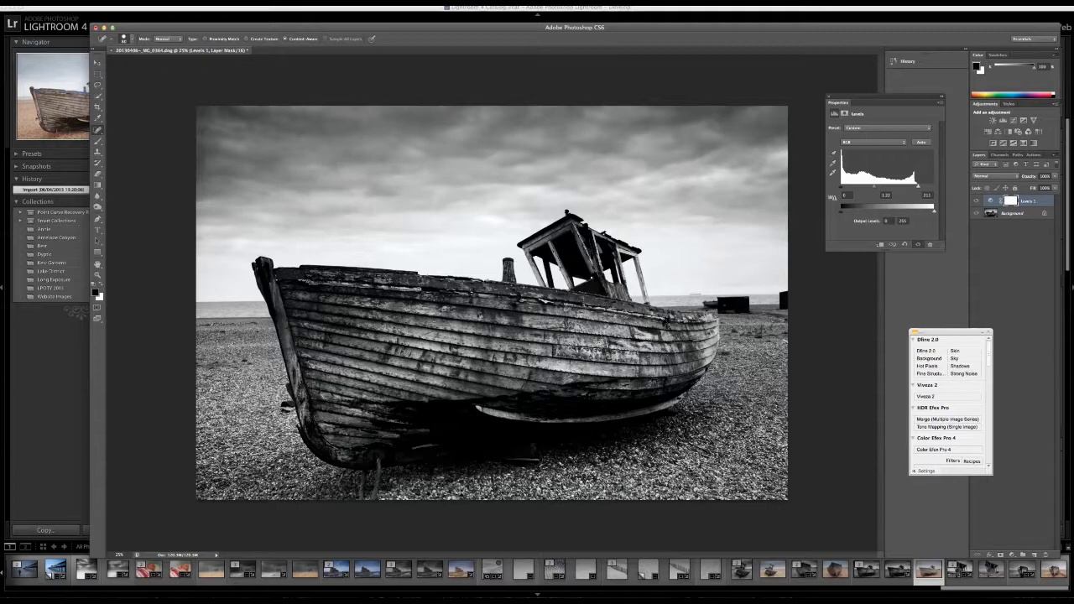
pyautogui.moveTo(841, 210); pyautogui.dragTo(844, 210)
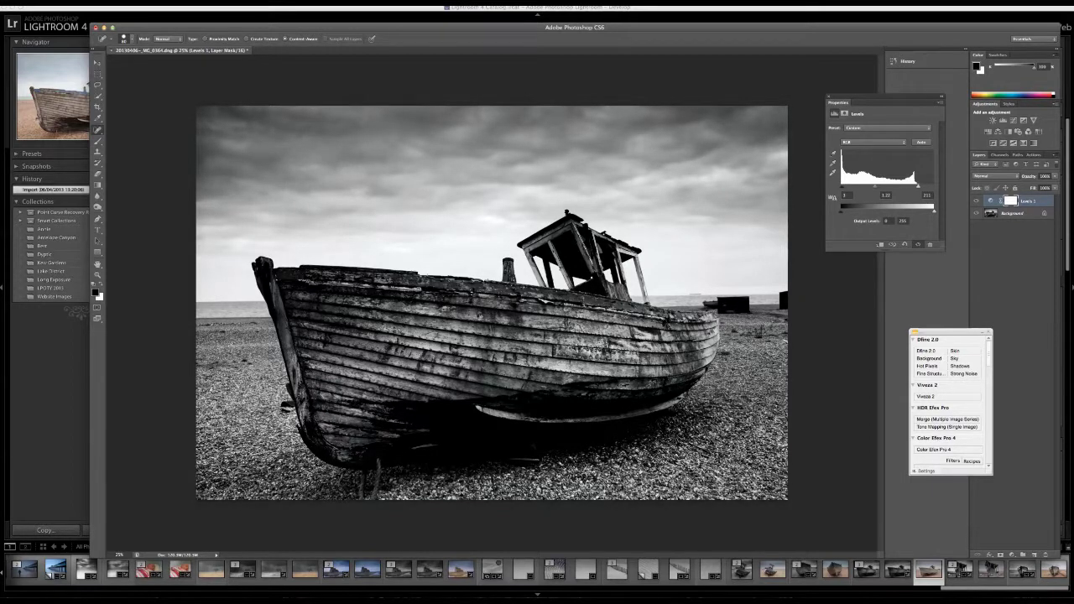
# - Add a Curves layer above Levels 1, shaping an S-curve with a lower point pulled down to darken shadows and sky
pyautogui.click(1013, 120)
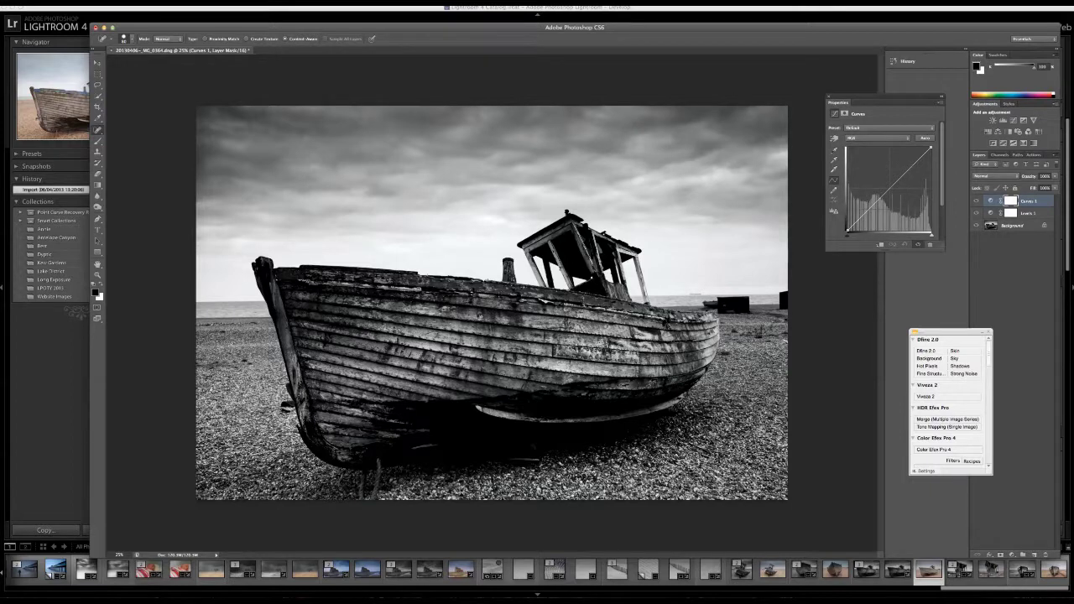
pyautogui.moveTo(910, 168); pyautogui.dragTo(911, 167)
pyautogui.moveTo(873, 205); pyautogui.dragTo(873, 211)
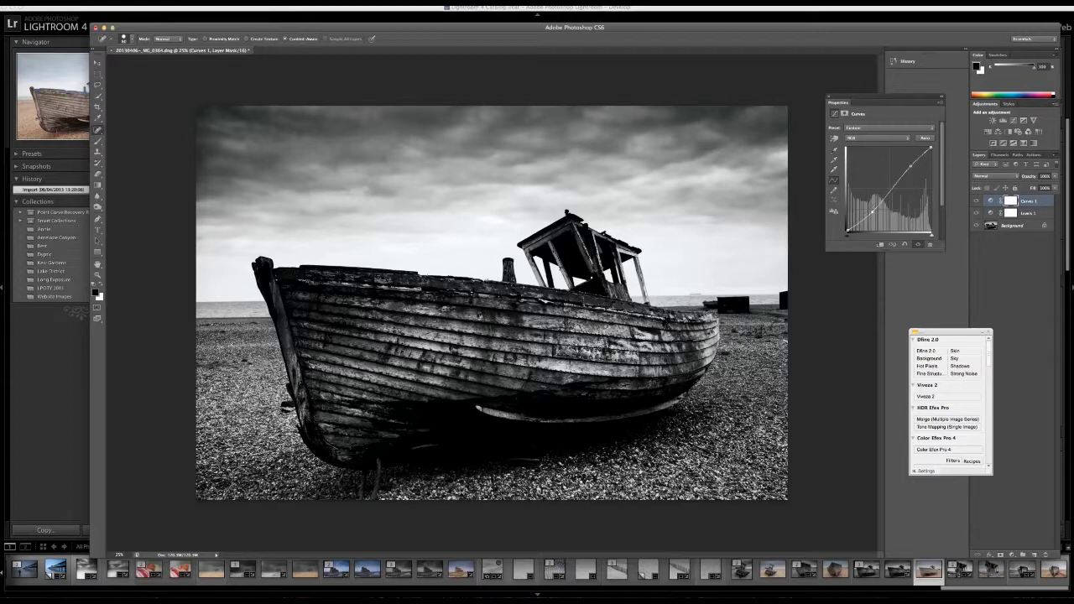
pyautogui.click(1053, 154)
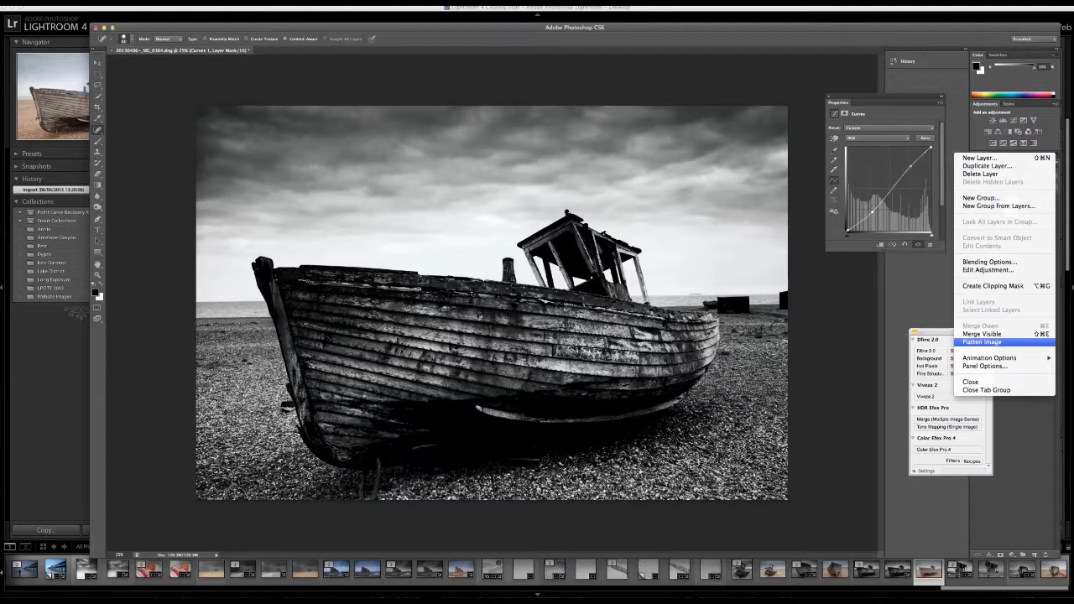
# - Flatten the layers into one background, save the image, and close it to return to Lightroom
pyautogui.click(982, 342)
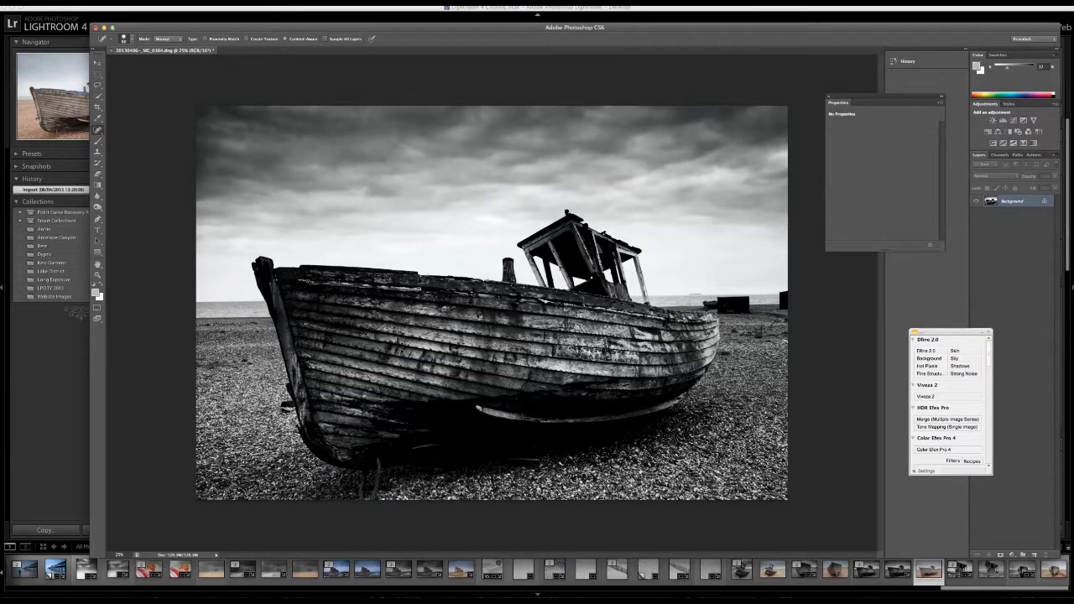
pyautogui.click(69, 2)
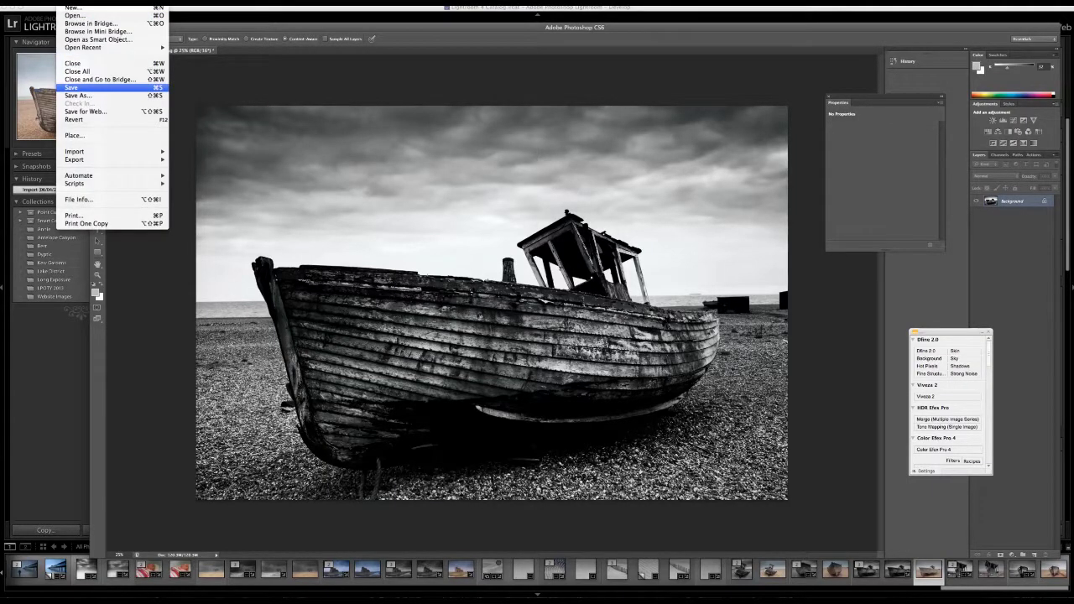
pyautogui.click(72, 87)
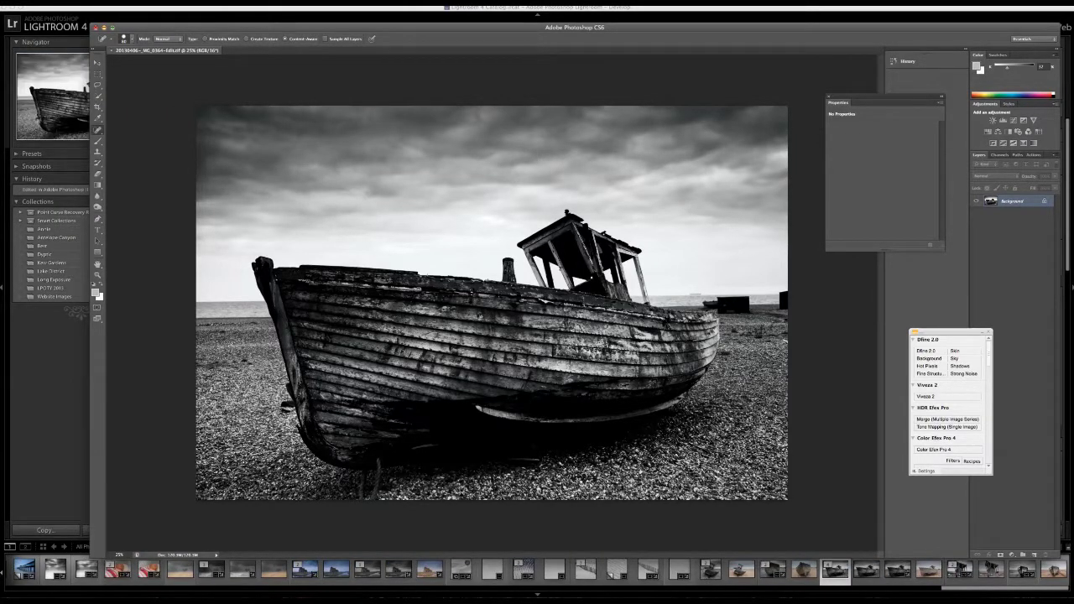
pyautogui.hotkey('ctrl', 'w')
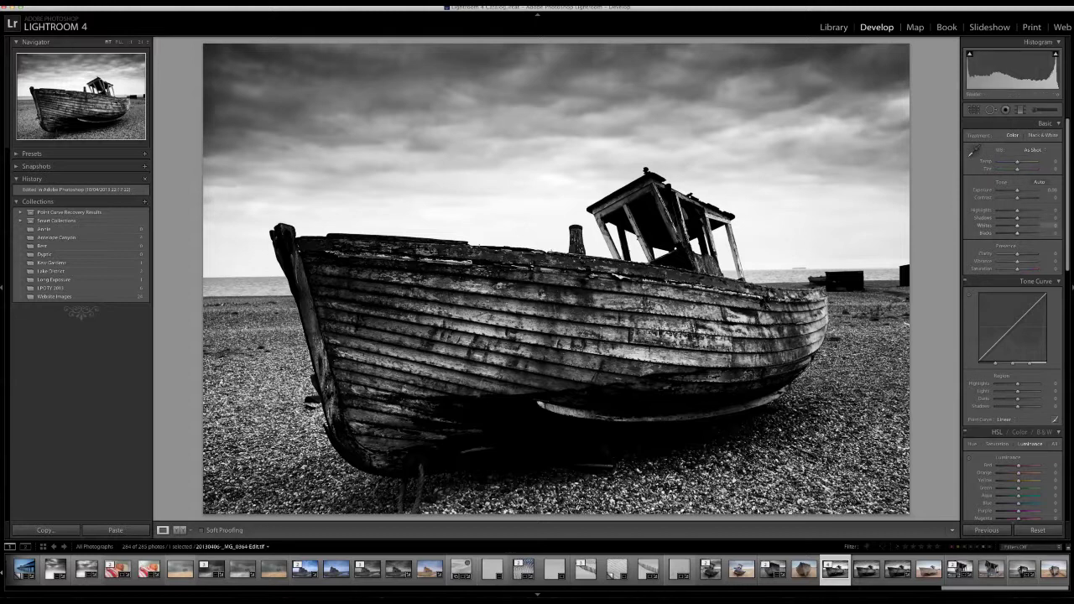
# - In the Basic panel set Highlights -47, Shadows about 0, Whites +11, Blacks -18, and raise Clarity
pyautogui.moveTo(986, 72); pyautogui.dragTo(973, 71)
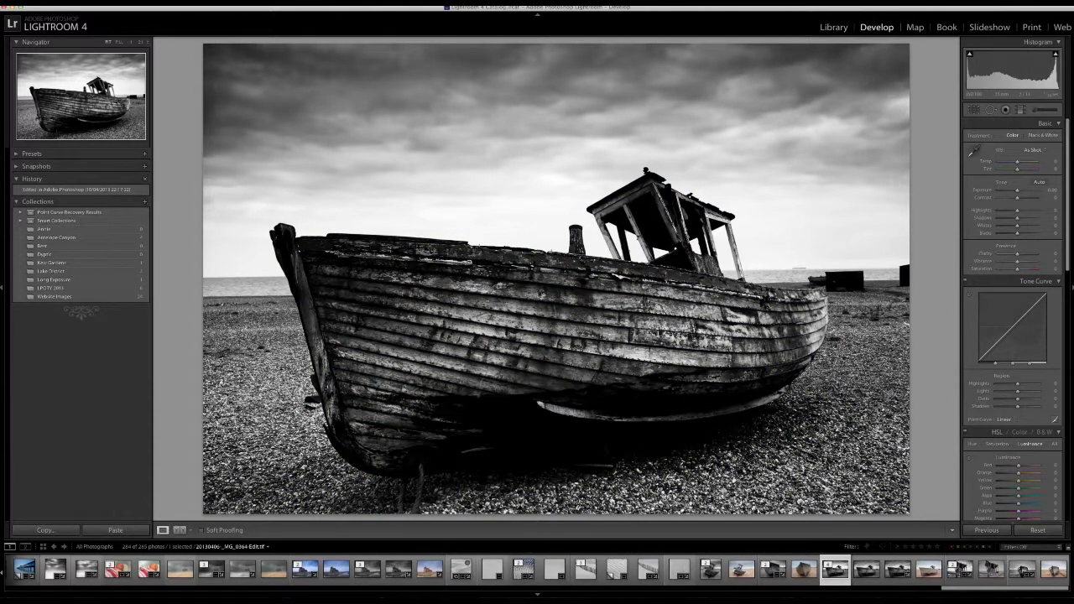
pyautogui.moveTo(1039, 72); pyautogui.dragTo(1025, 72)
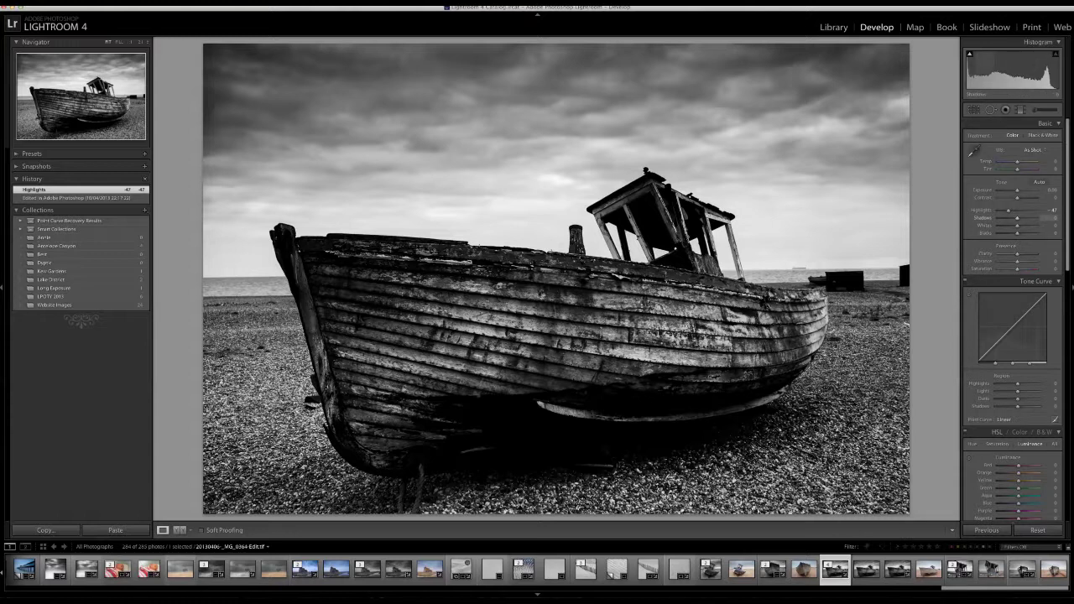
pyautogui.moveTo(1017, 217)
pyautogui.mouseDown()
pyautogui.moveTo(1035, 217)
pyautogui.moveTo(1013, 217)
pyautogui.mouseUp()
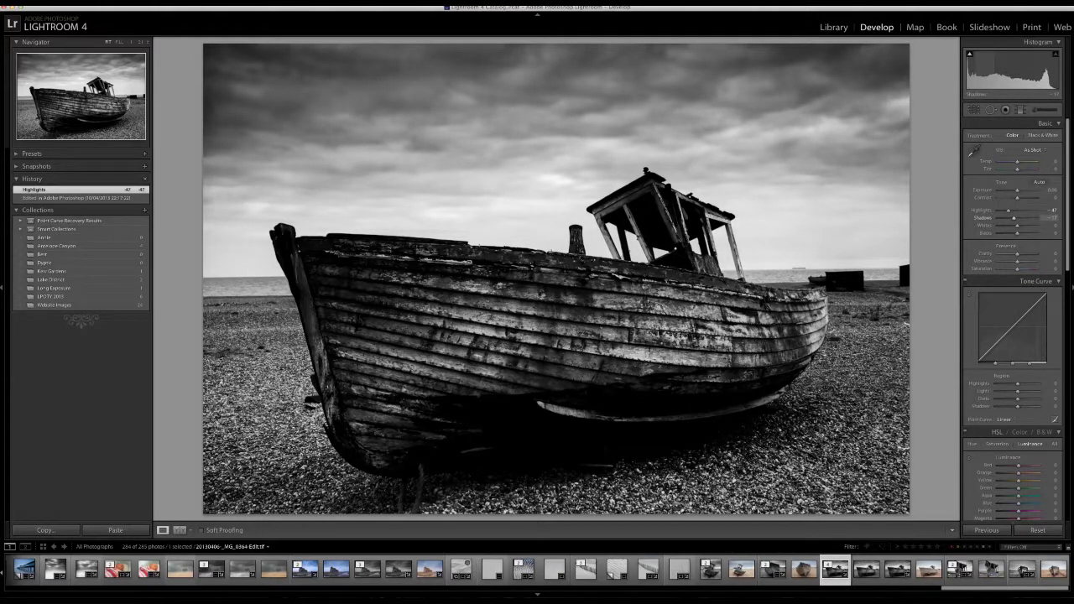
pyautogui.moveTo(1014, 218); pyautogui.dragTo(1017, 217)
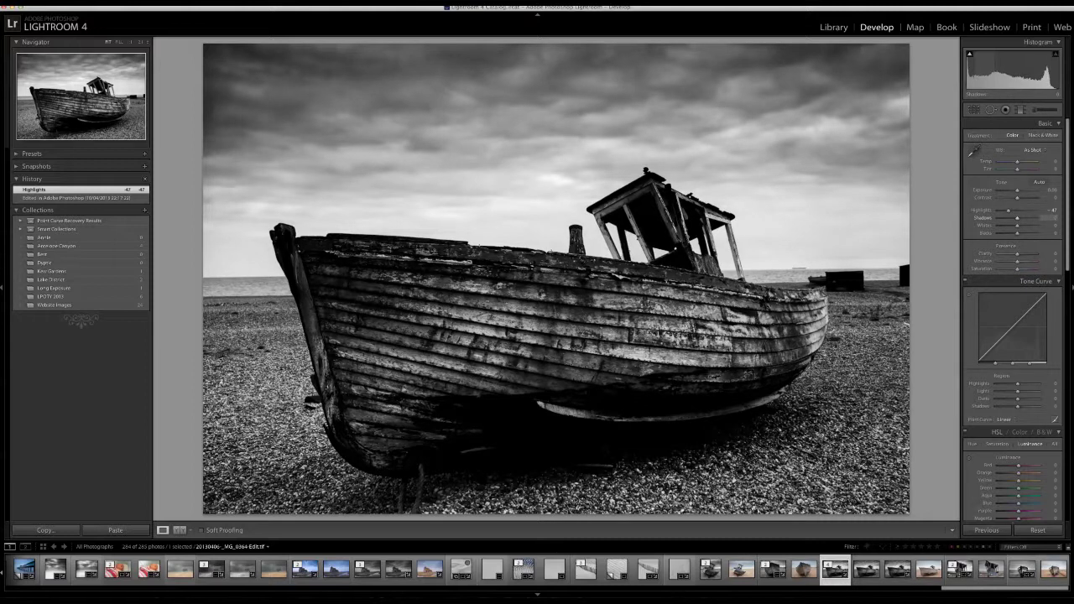
pyautogui.moveTo(1017, 224); pyautogui.dragTo(1020, 224)
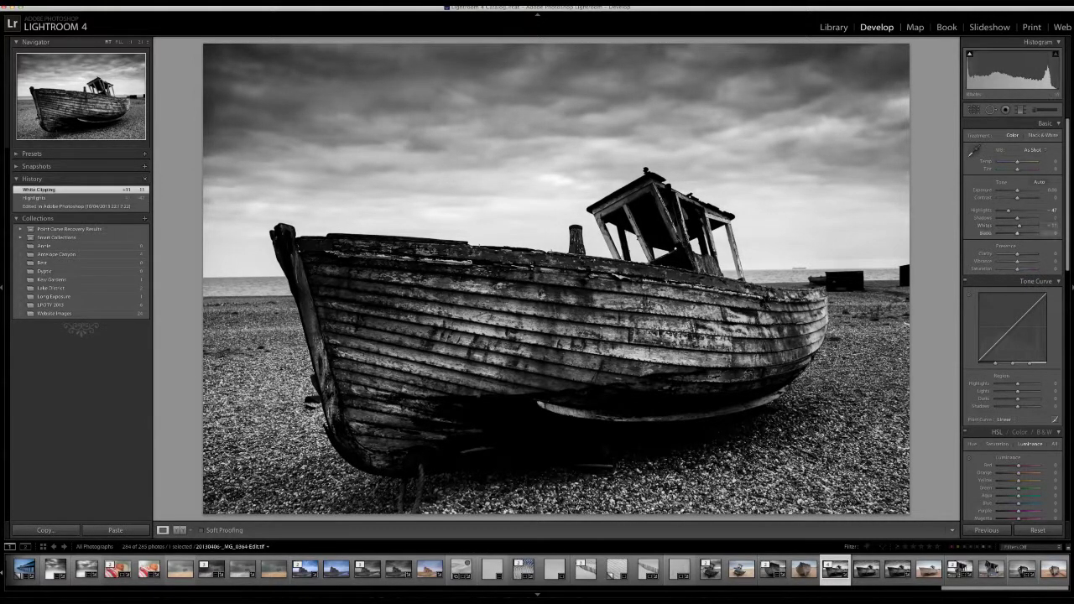
pyautogui.moveTo(1017, 232); pyautogui.dragTo(1011, 233)
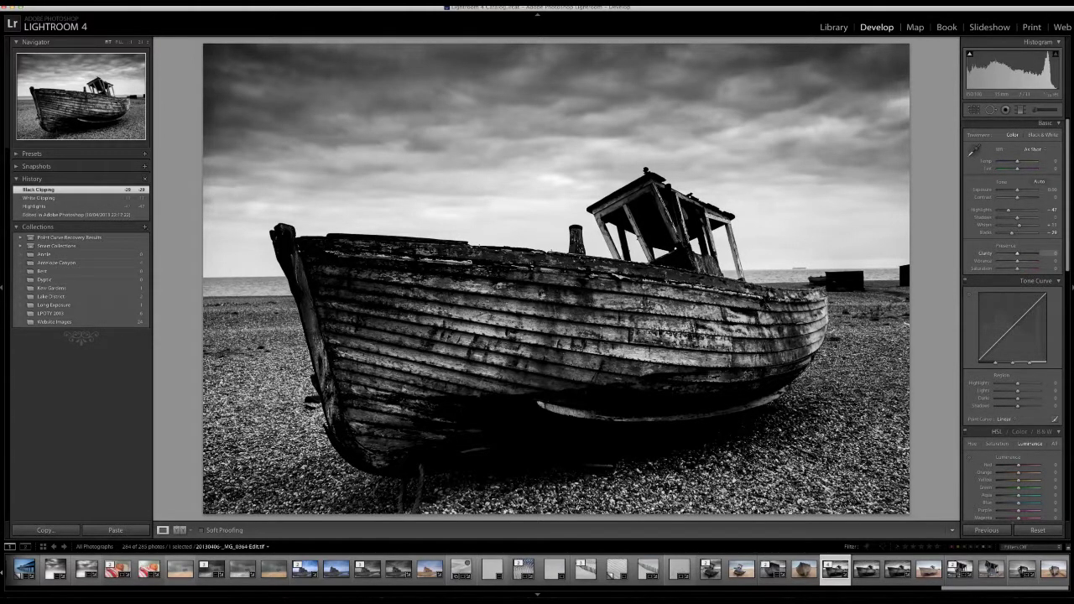
pyautogui.moveTo(1018, 253); pyautogui.dragTo(1019, 253)
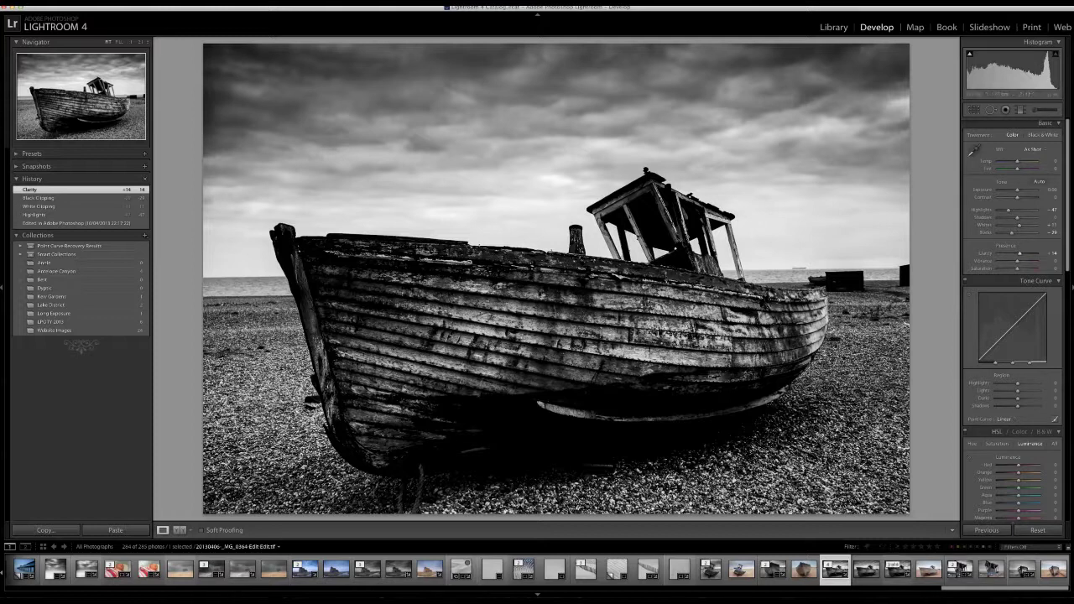
pyautogui.click(928, 570)
pyautogui.click(928, 570)
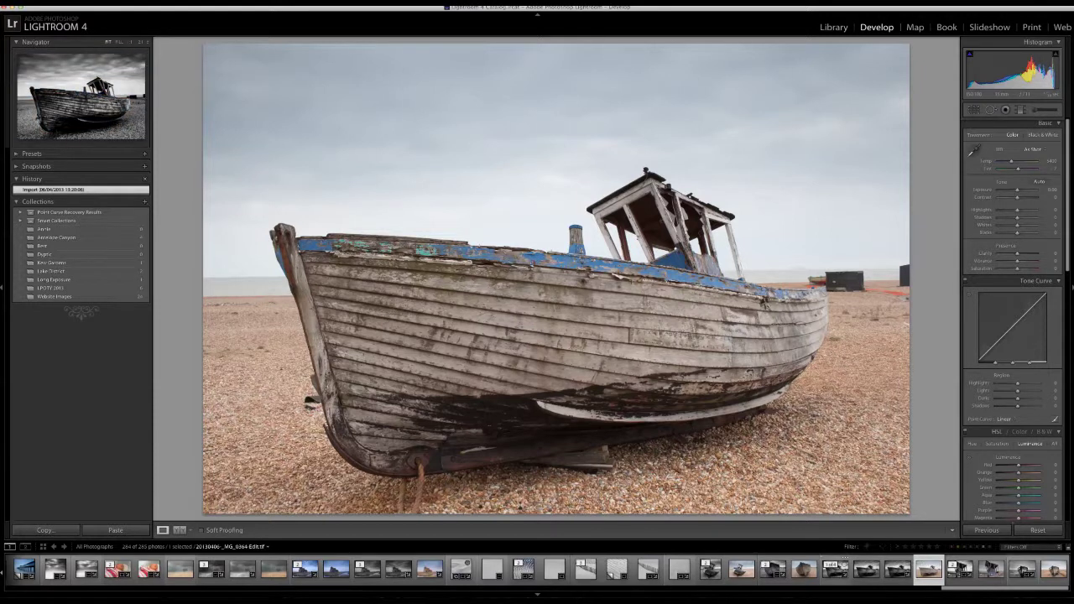
pyautogui.click(836, 569)
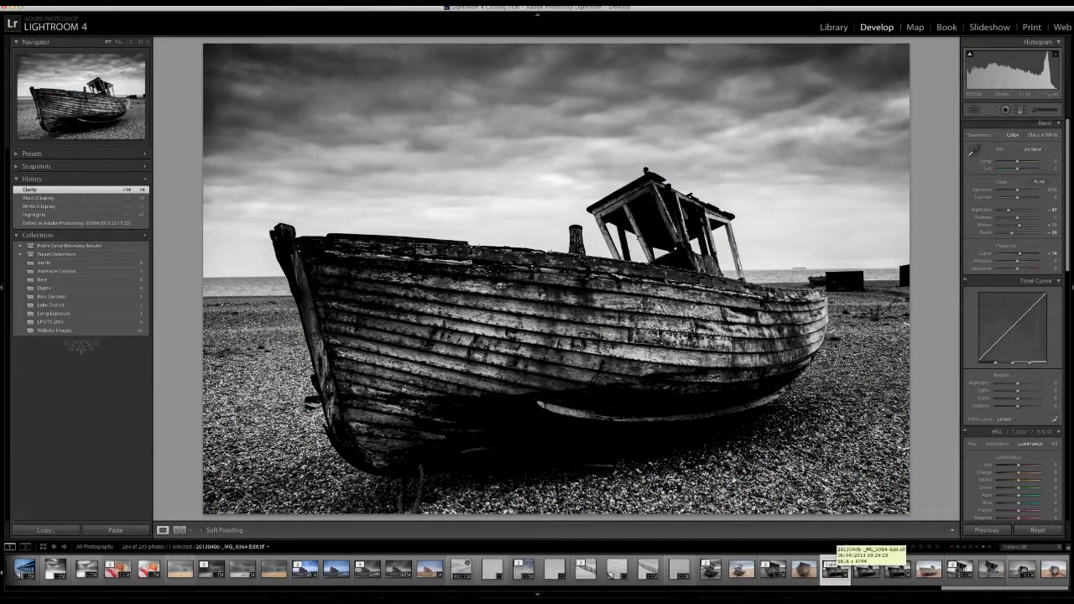